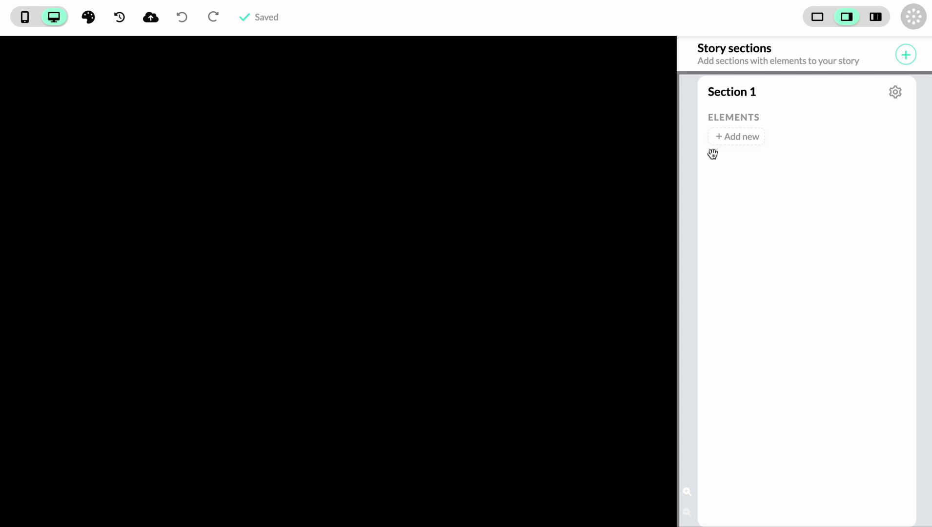
Add a title element to Section 1 with the heading text "3D image" and return to the story sections.
{"action": "left_click", "coordinate": [733, 138]}
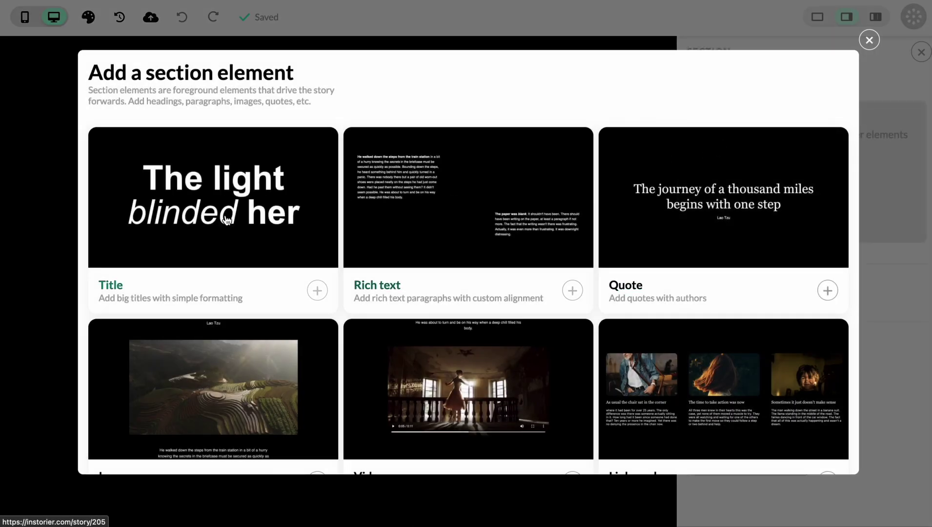
{"action": "left_click", "coordinate": [217, 221]}
{"action": "left_click", "coordinate": [785, 217]}
{"action": "key", "text": "super+a"}
{"action": "type", "text": "3D image"}
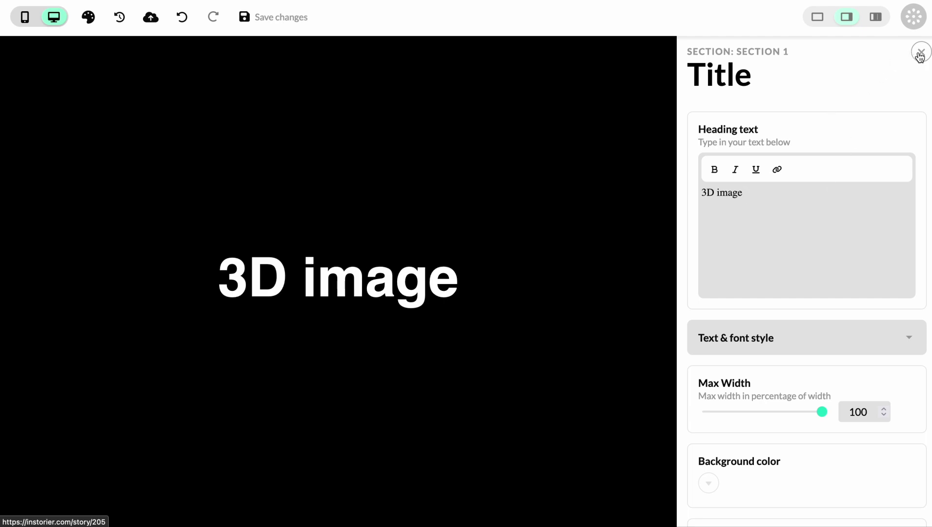
{"action": "left_click", "coordinate": [920, 54]}
{"action": "left_click", "coordinate": [920, 52]}
Add two more sections to the story and insert a rich text element in Section 2.
{"action": "left_click", "coordinate": [904, 56]}
{"action": "left_click", "coordinate": [905, 56]}
{"action": "scroll", "coordinate": [581, 251], "scroll_direction": "down", "scroll_amount": 5}
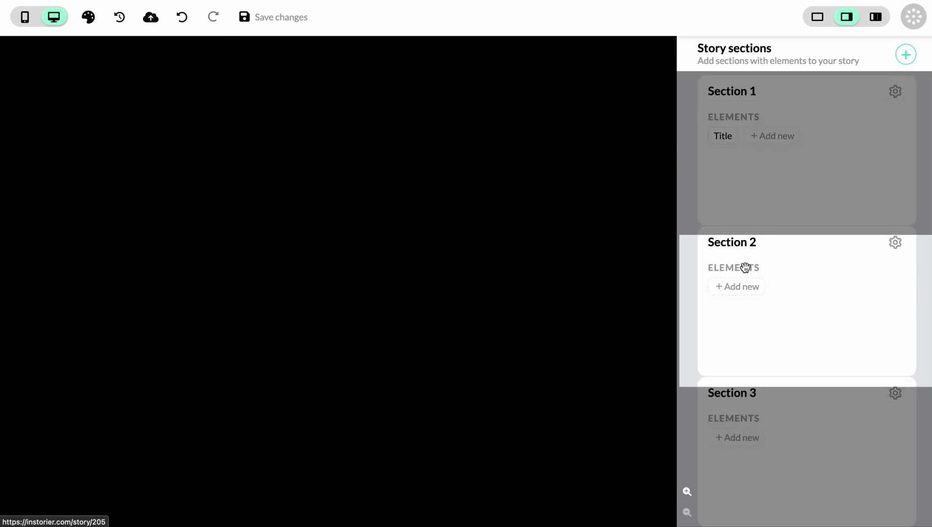
{"action": "left_click", "coordinate": [737, 287]}
{"action": "left_click", "coordinate": [457, 244]}
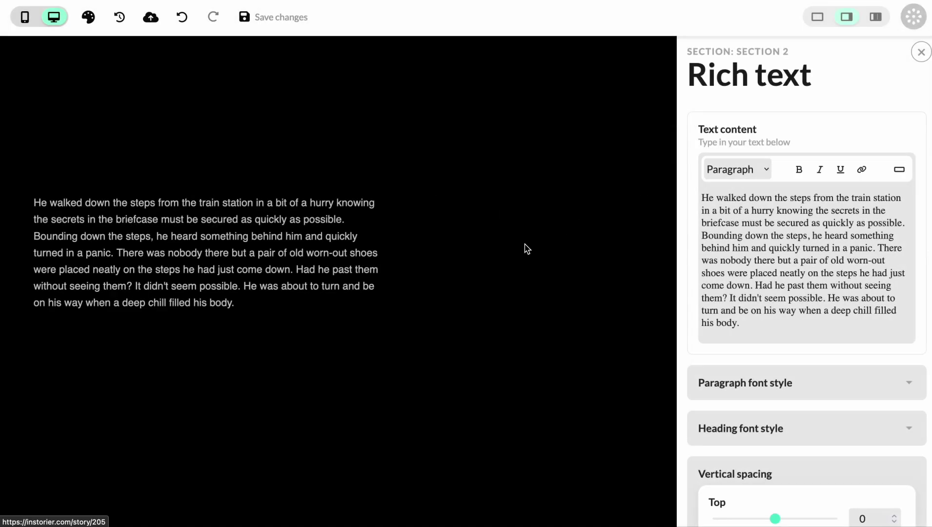
{"action": "left_click", "coordinate": [921, 53]}
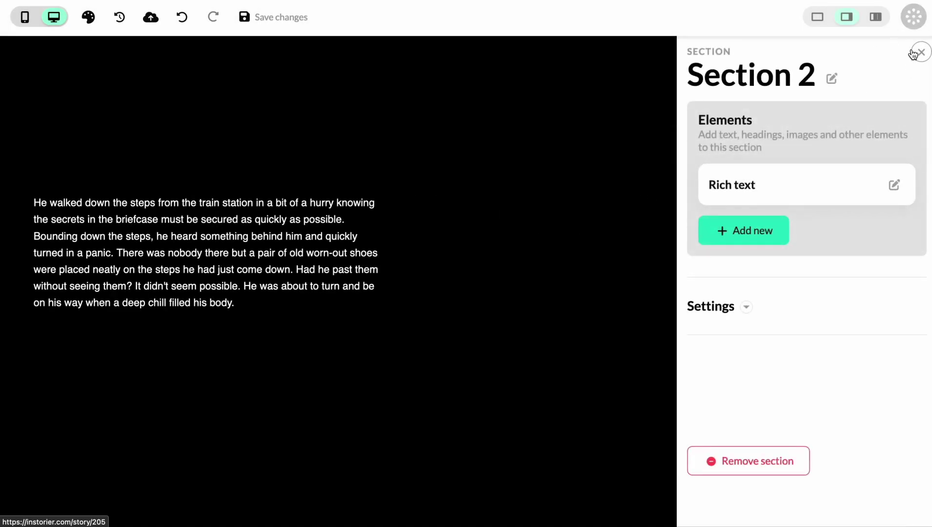
{"action": "left_click", "coordinate": [921, 52]}
Insert a quote element in Section 3 and return to the start of the story.
{"action": "scroll", "coordinate": [588, 216], "scroll_direction": "down", "scroll_amount": 5}
{"action": "left_click", "coordinate": [736, 438]}
{"action": "left_click", "coordinate": [726, 244]}
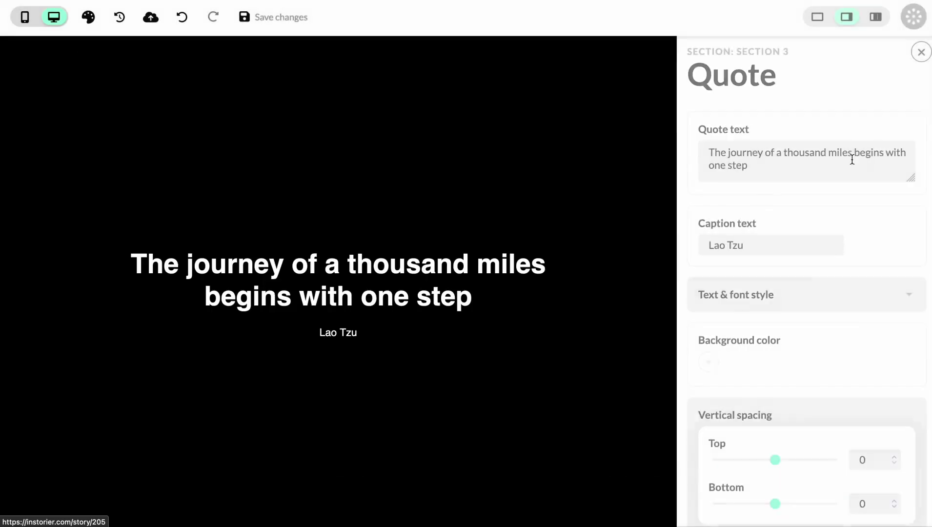
{"action": "left_click", "coordinate": [918, 55]}
{"action": "left_click", "coordinate": [918, 54]}
{"action": "scroll", "coordinate": [498, 264], "scroll_direction": "up", "scroll_amount": 5}
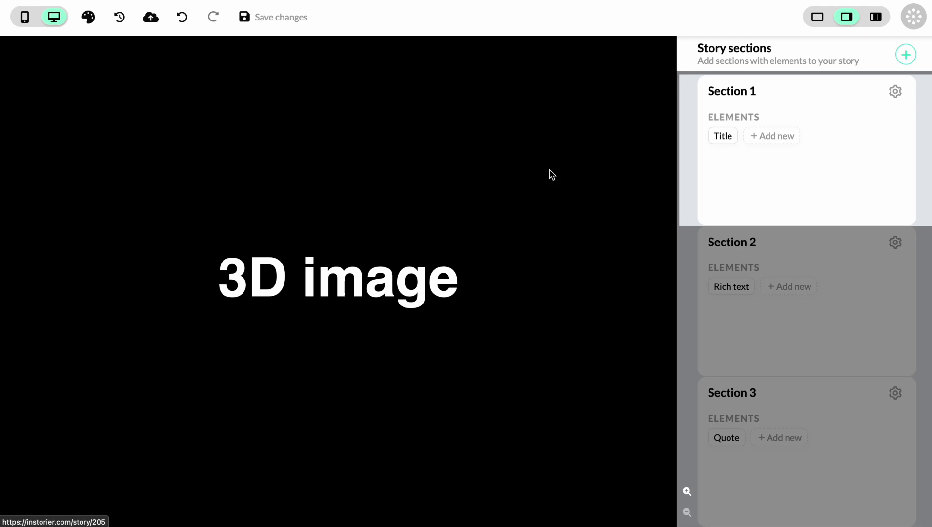
Show the background elements alongside the story sections and add a 3D Scene background.
{"action": "left_click", "coordinate": [876, 18]}
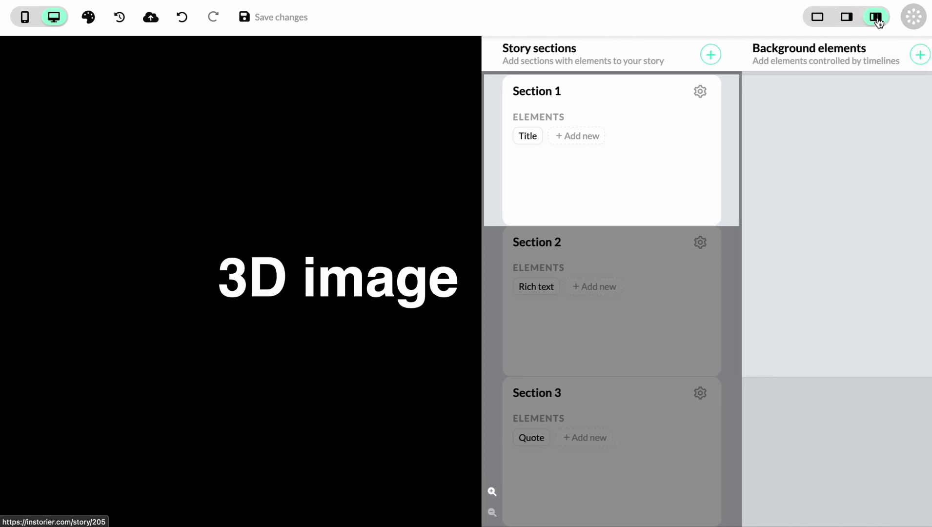
{"action": "left_click", "coordinate": [919, 56]}
{"action": "scroll", "coordinate": [707, 244], "scroll_direction": "down", "scroll_amount": 5}
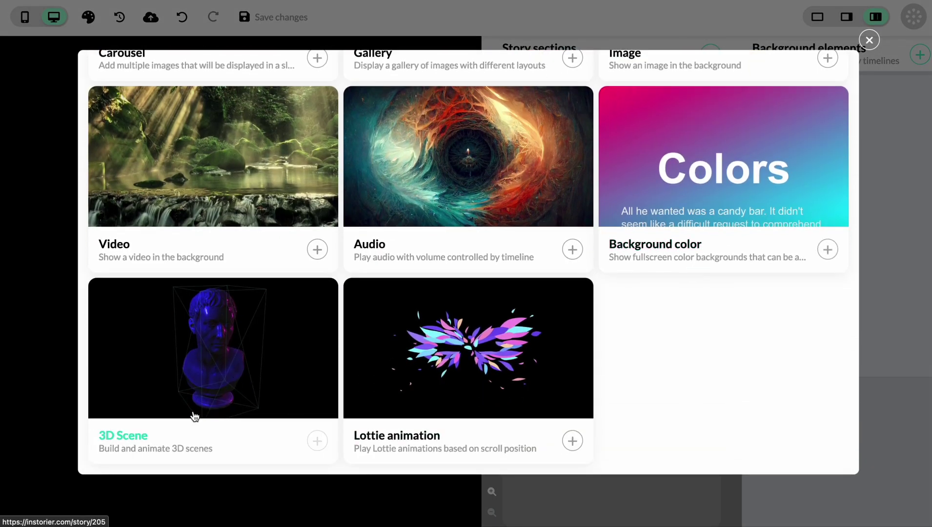
{"action": "left_click", "coordinate": [205, 374]}
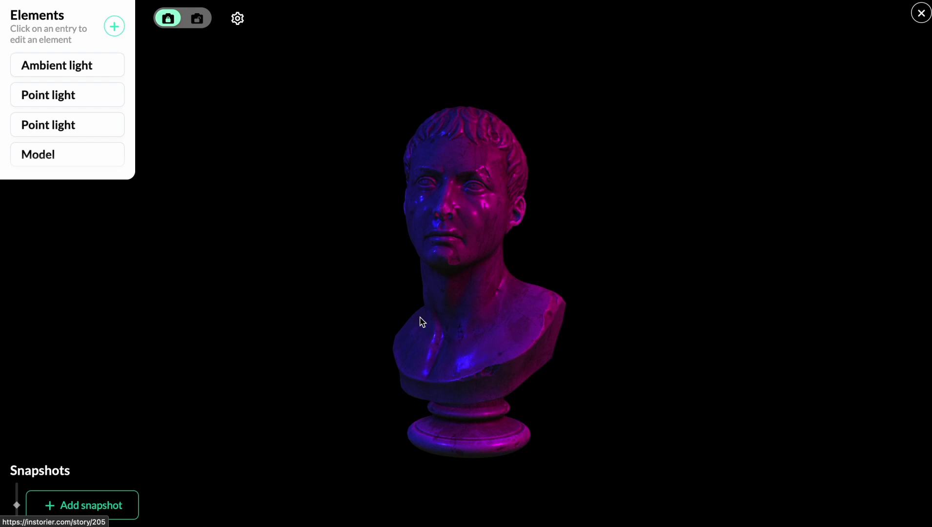
Remove the default bust model from the 3D scene.
{"action": "left_click", "coordinate": [454, 205]}
{"action": "scroll", "coordinate": [754, 350], "scroll_direction": "down", "scroll_amount": 6}
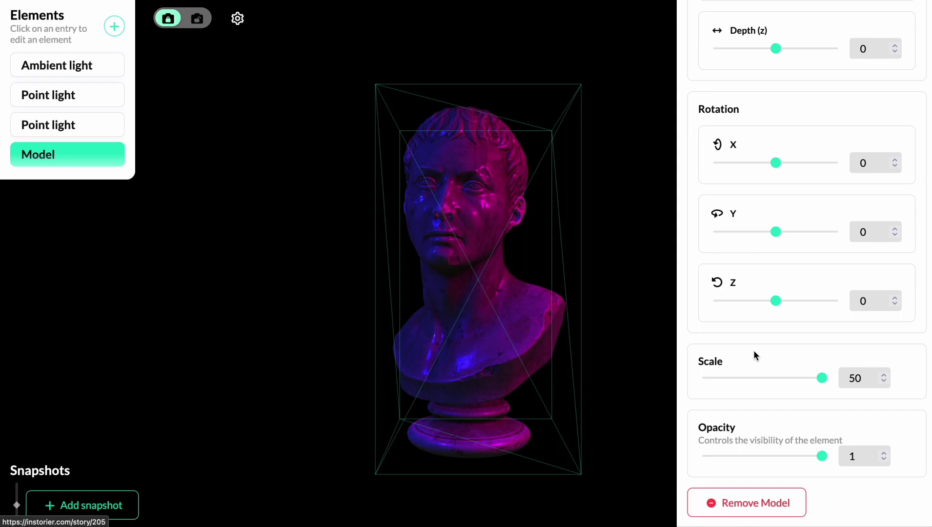
{"action": "left_click", "coordinate": [736, 504]}
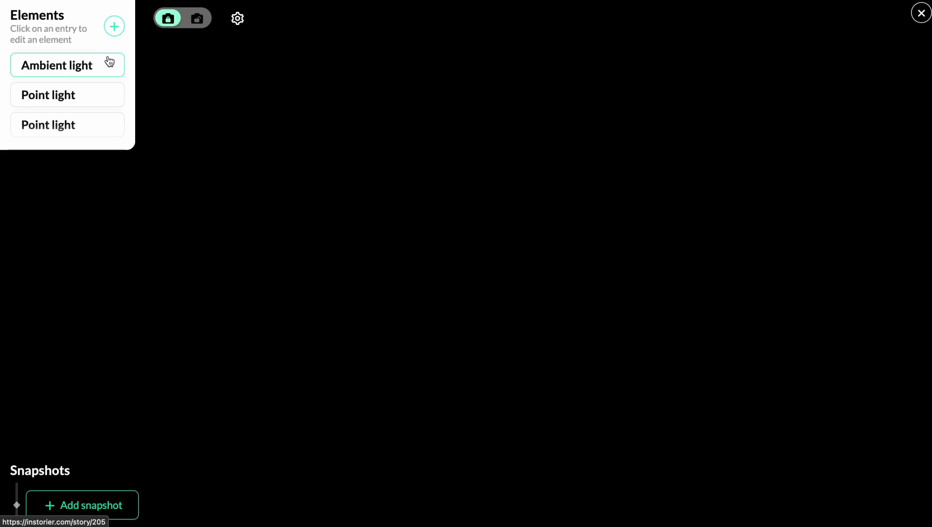
Add an Image element to the 3D scene and upload the statue photo to it uncropped.
{"action": "left_click", "coordinate": [114, 28]}
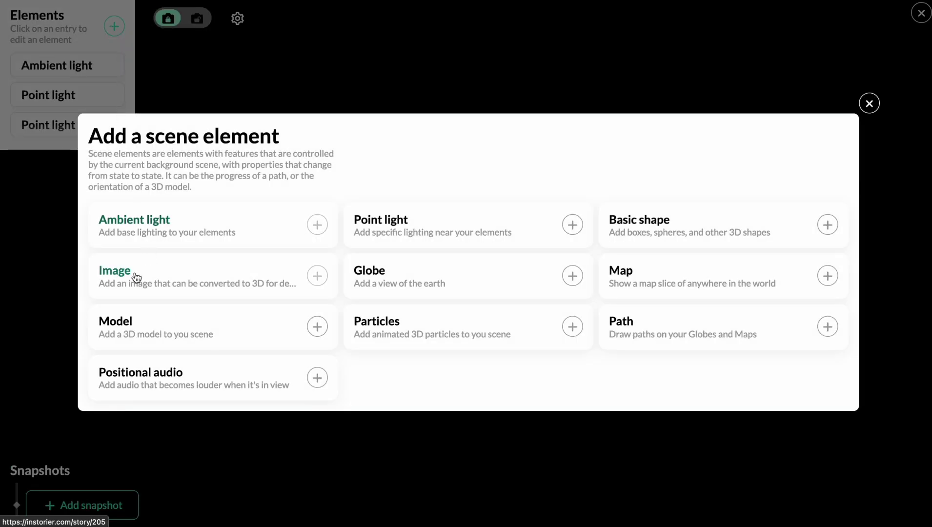
{"action": "left_click", "coordinate": [115, 278]}
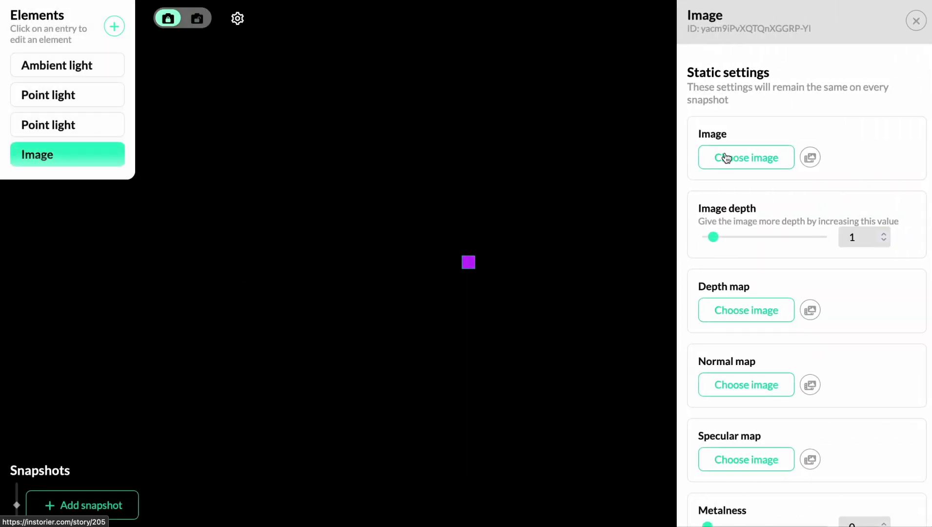
{"action": "left_click", "coordinate": [754, 167]}
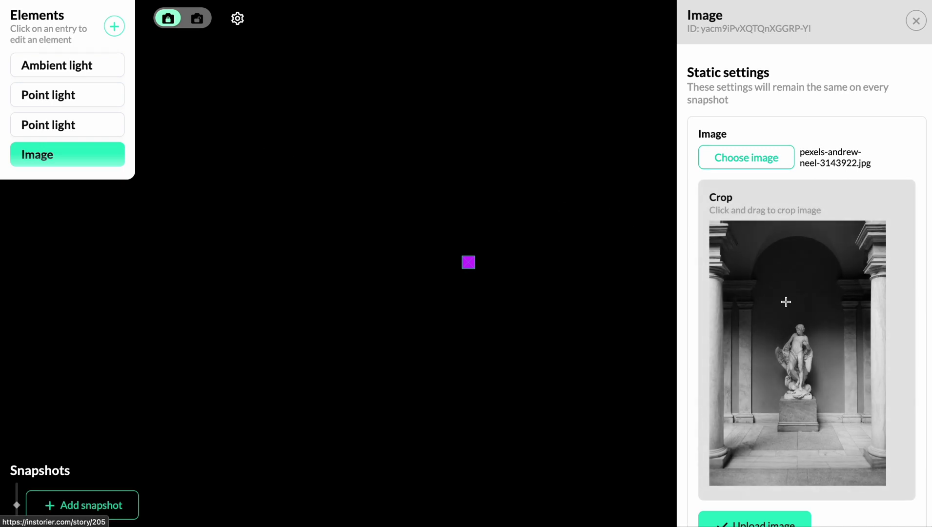
{"action": "scroll", "coordinate": [785, 301], "scroll_direction": "down", "scroll_amount": 2}
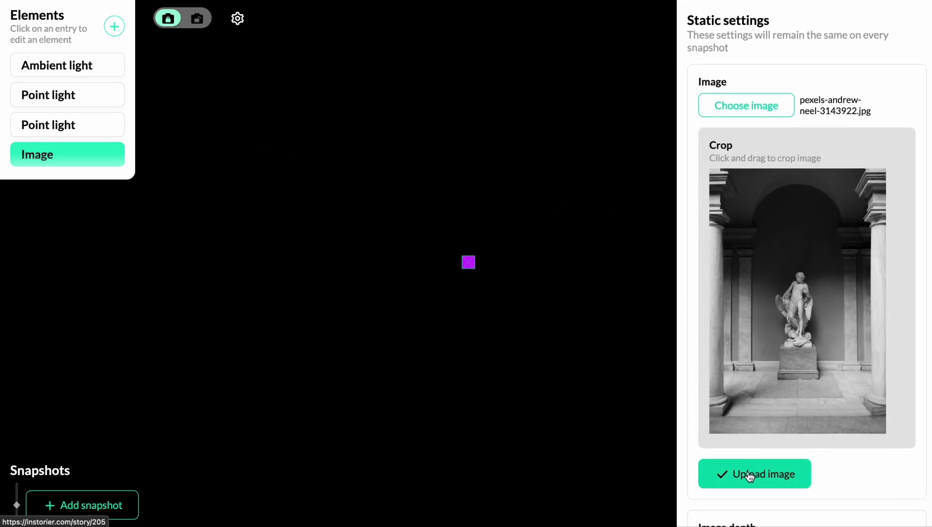
{"action": "left_click", "coordinate": [750, 476]}
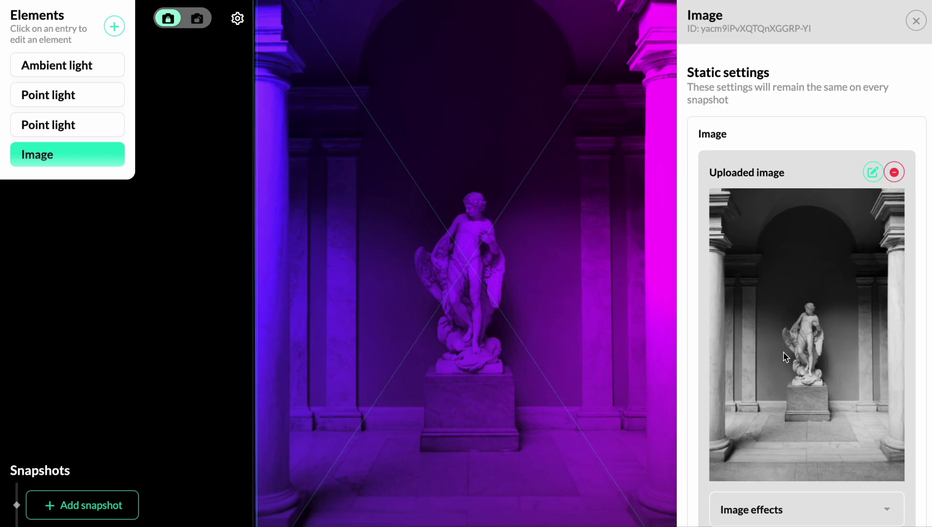
{"action": "left_click", "coordinate": [209, 76]}
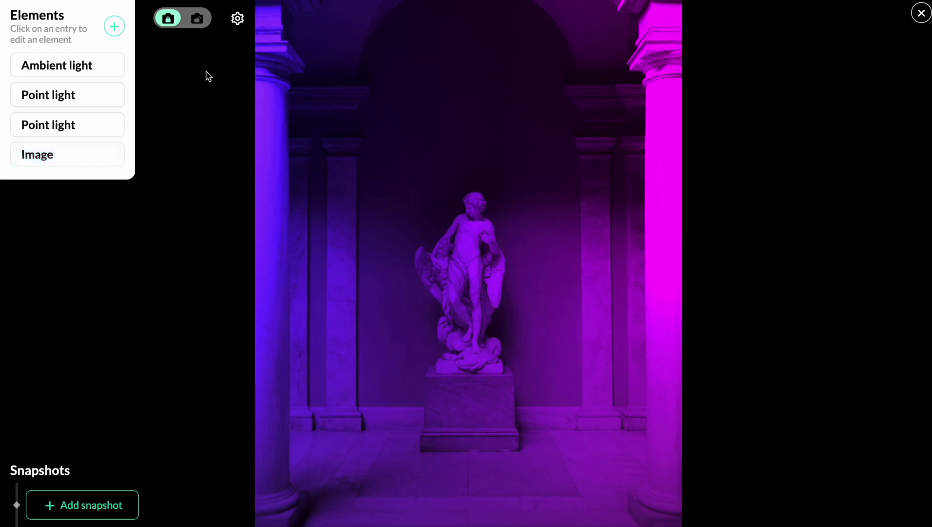
Unlock the scene camera and orbit around the flat statue image.
{"action": "left_click", "coordinate": [197, 20]}
{"action": "mouse_move", "coordinate": [139, 225]}
{"action": "left_mouse_down"}
{"action": "mouse_move", "coordinate": [176, 273]}
{"action": "mouse_move", "coordinate": [665, 302]}
{"action": "mouse_move", "coordinate": [860, 295]}
{"action": "mouse_move", "coordinate": [295, 329]}
{"action": "mouse_move", "coordinate": [112, 315]}
{"action": "left_mouse_up"}
{"action": "left_click_drag", "start_coordinate": [583, 355], "coordinate": [275, 342]}
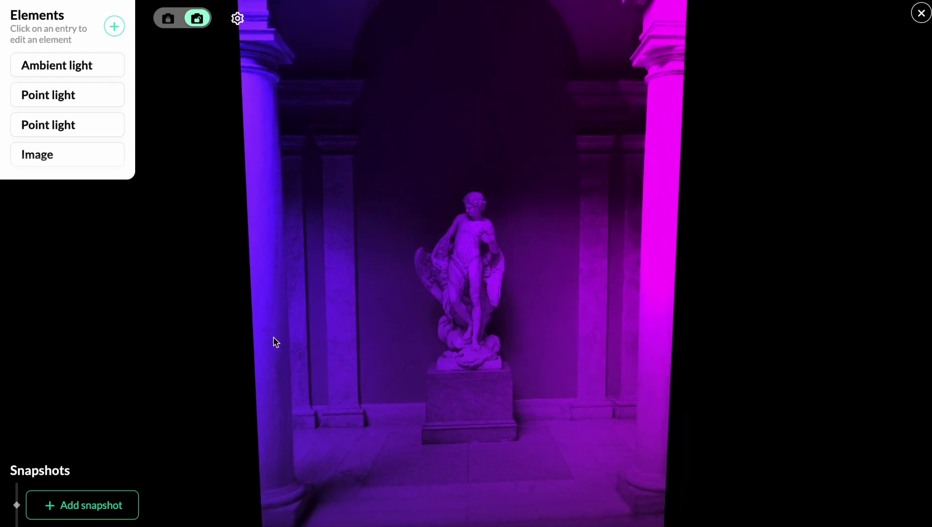
Convert the statue image to 3D, review its generated depth and normal maps, and deselect it.
{"action": "left_click", "coordinate": [466, 276]}
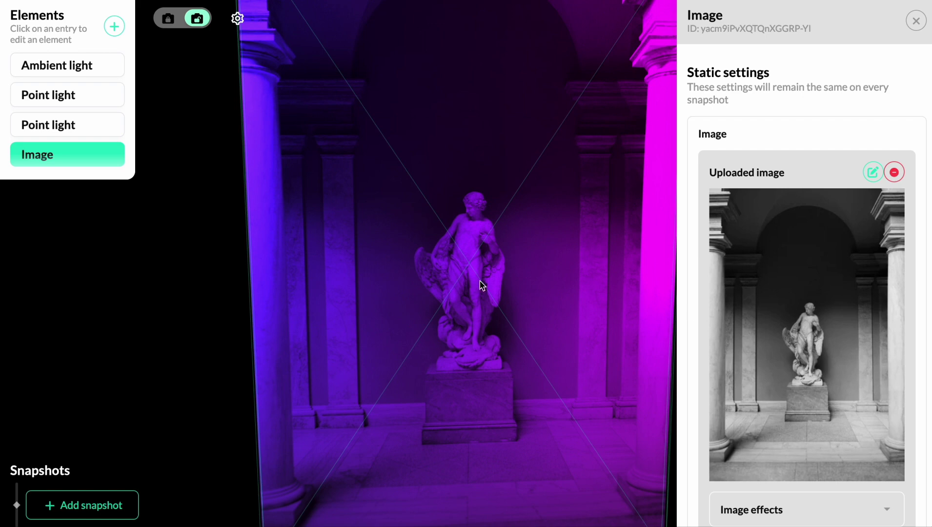
{"action": "scroll", "coordinate": [808, 331], "scroll_direction": "down", "scroll_amount": 5}
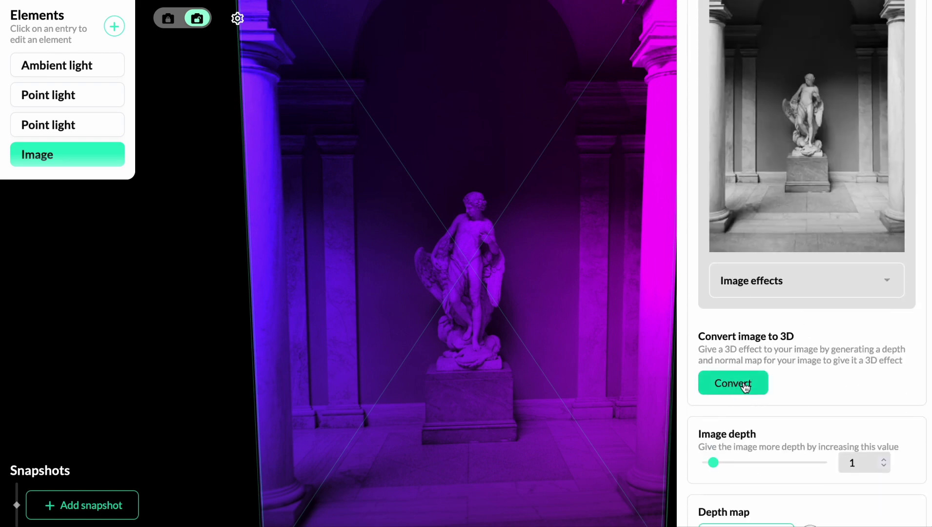
{"action": "left_click", "coordinate": [745, 386]}
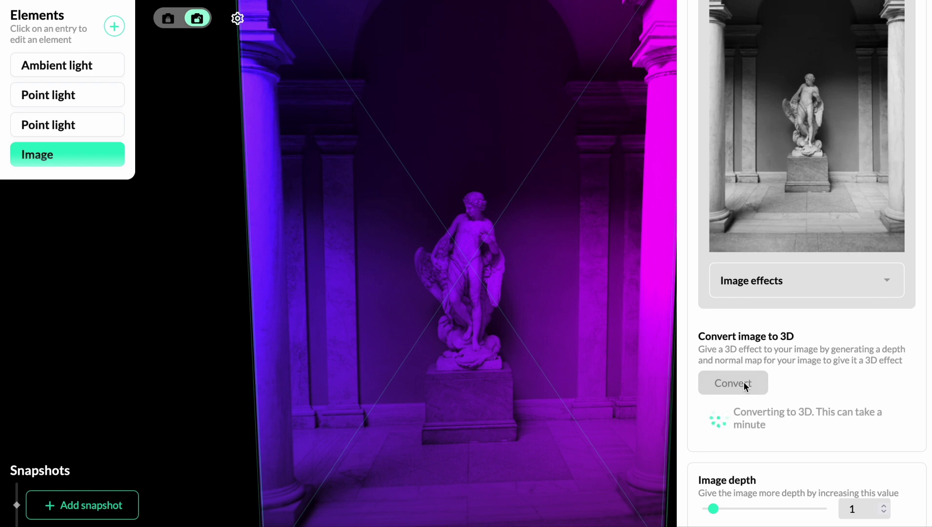
{"action": "scroll", "coordinate": [745, 383], "scroll_direction": "down", "scroll_amount": 7}
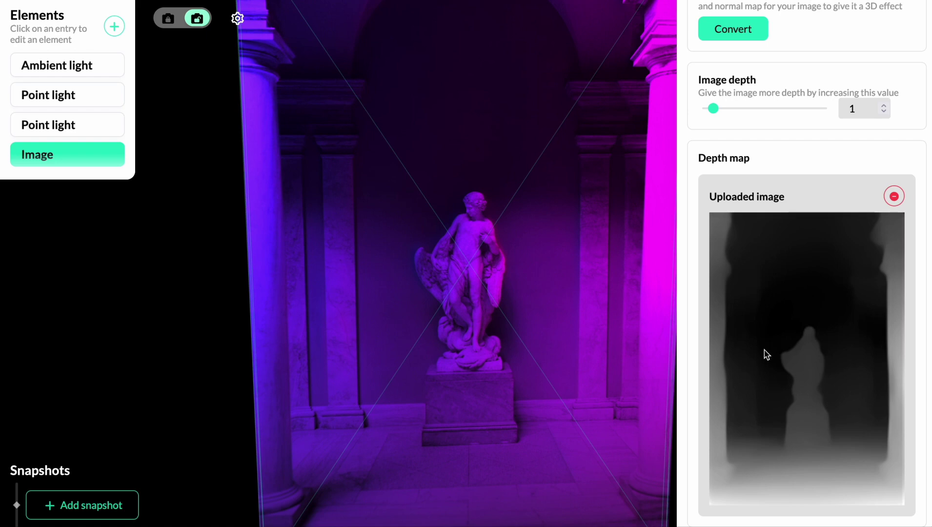
{"action": "scroll", "coordinate": [765, 355], "scroll_direction": "down", "scroll_amount": 5}
{"action": "scroll", "coordinate": [792, 448], "scroll_direction": "up", "scroll_amount": 10}
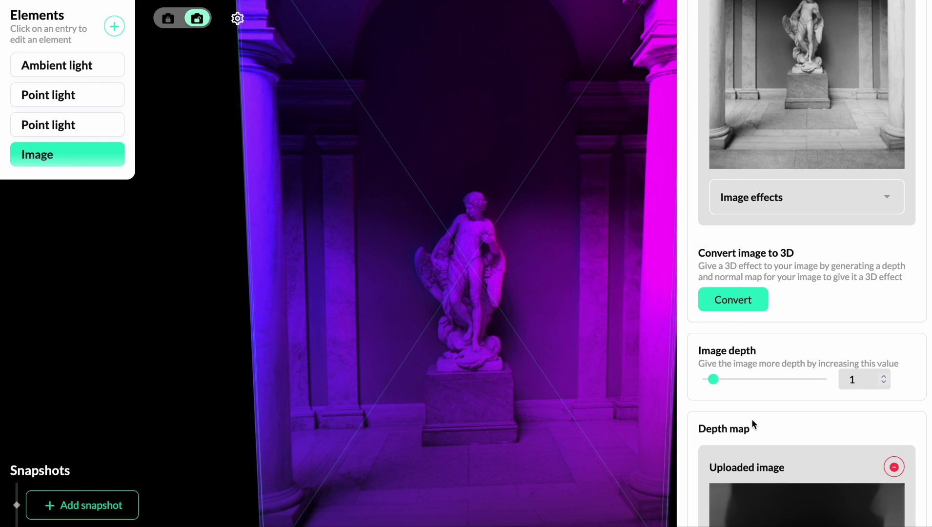
{"action": "left_click", "coordinate": [195, 315]}
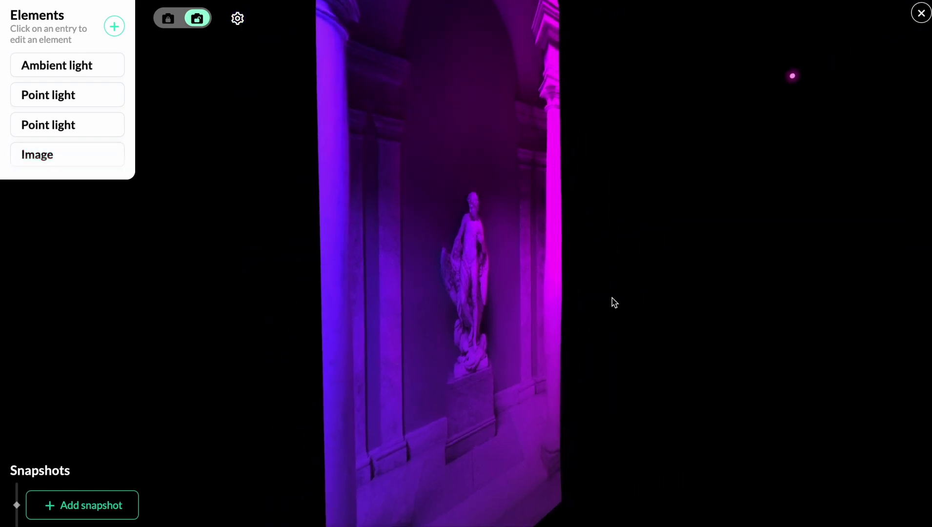
Increase the image depth of the statue image slightly and view the result in the scene.
{"action": "left_click", "coordinate": [500, 303]}
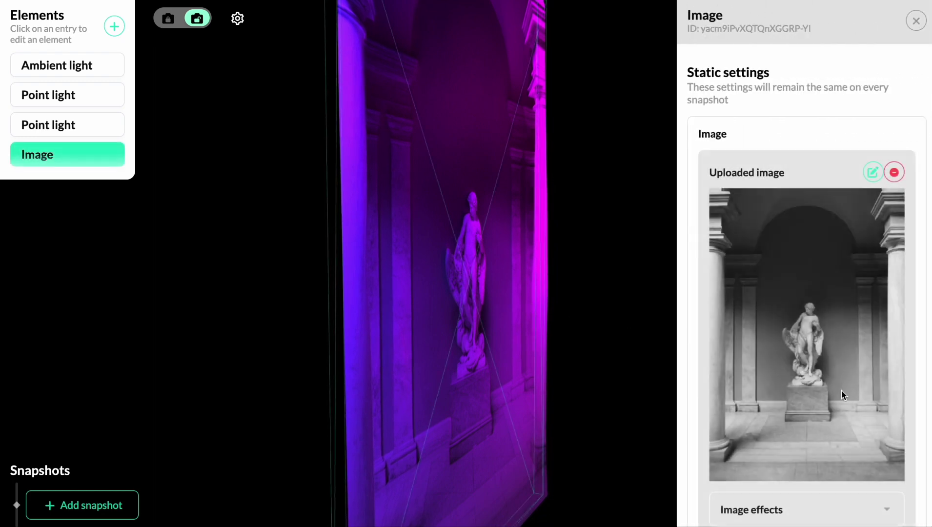
{"action": "scroll", "coordinate": [841, 393], "scroll_direction": "down", "scroll_amount": 5}
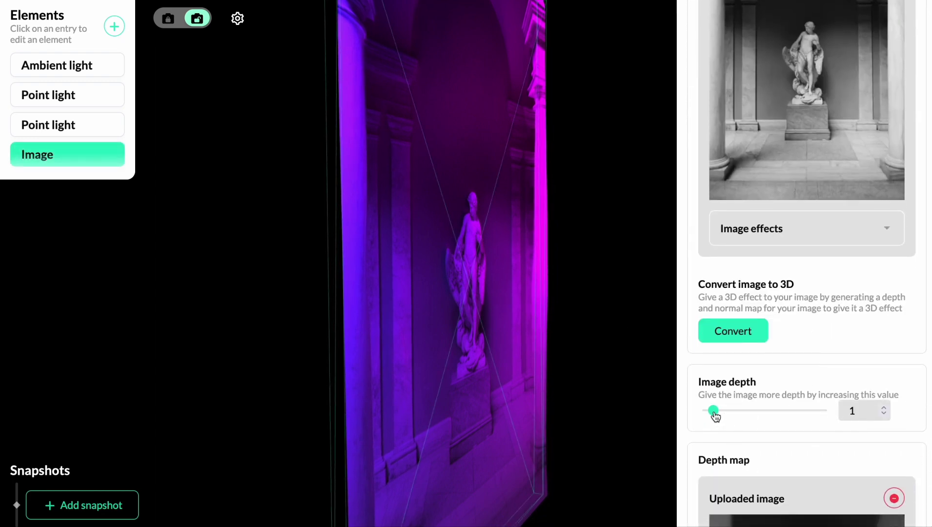
{"action": "mouse_move", "coordinate": [714, 415]}
{"action": "left_mouse_down"}
{"action": "mouse_move", "coordinate": [823, 417]}
{"action": "mouse_move", "coordinate": [719, 422]}
{"action": "mouse_move", "coordinate": [728, 422]}
{"action": "left_mouse_up"}
{"action": "left_click", "coordinate": [465, 414]}
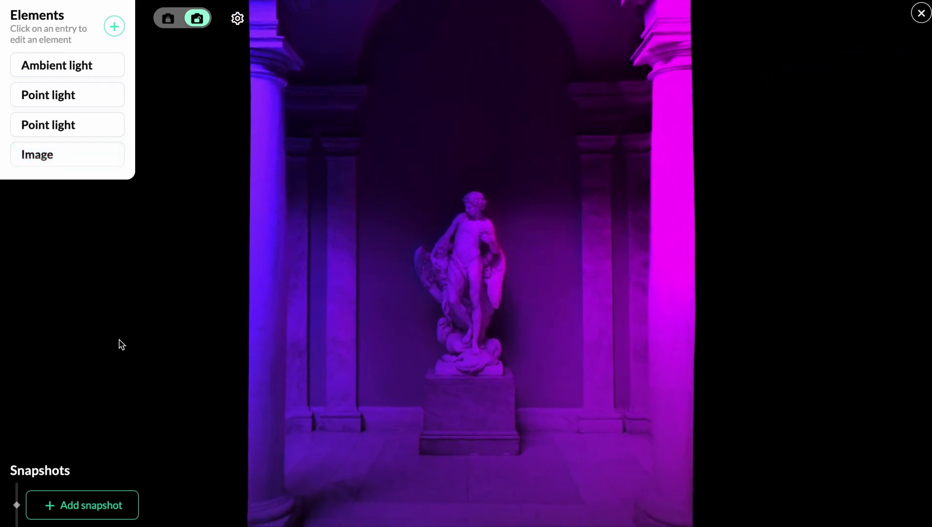
Raise the statue image's normal scale to its maximum, inspect the statue up close, and leave the image settings.
{"action": "left_click", "coordinate": [583, 238]}
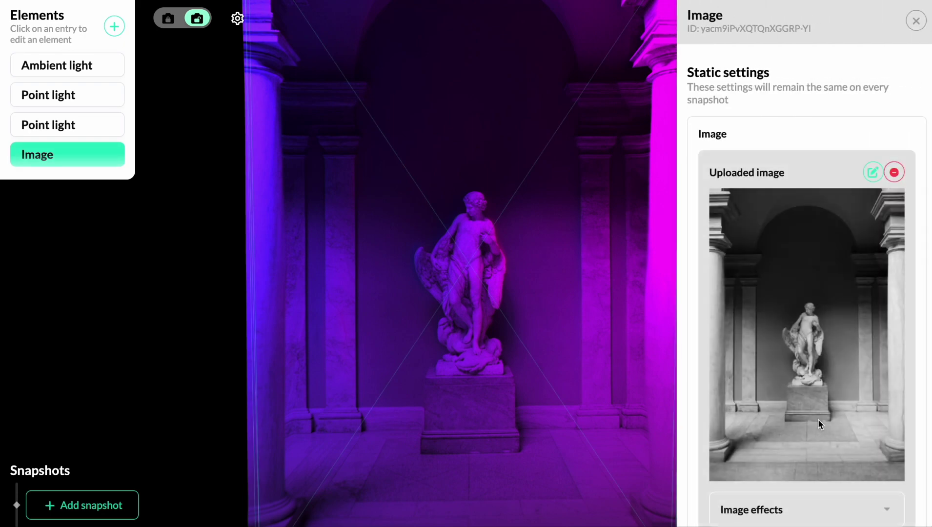
{"action": "scroll", "coordinate": [818, 418], "scroll_direction": "down", "scroll_amount": 4}
{"action": "scroll", "coordinate": [818, 418], "scroll_direction": "down", "scroll_amount": 15}
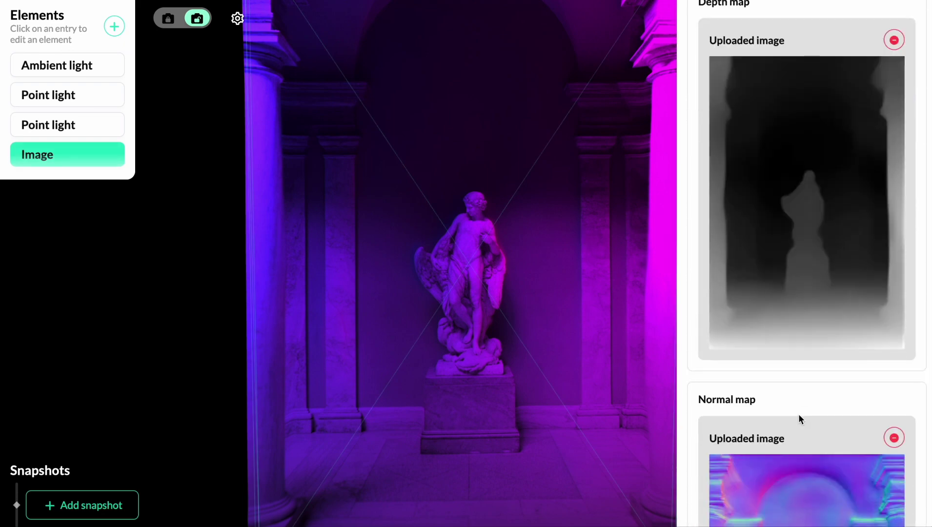
{"action": "scroll", "coordinate": [797, 414], "scroll_direction": "down", "scroll_amount": 6}
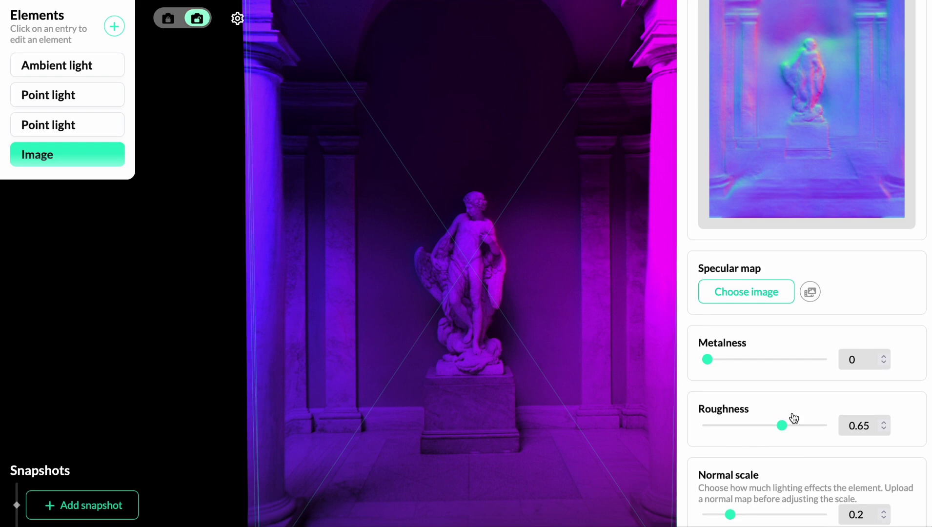
{"action": "left_click_drag", "start_coordinate": [707, 446], "coordinate": [825, 450]}
{"action": "scroll", "coordinate": [774, 422], "scroll_direction": "up", "scroll_amount": 10}
{"action": "scroll", "coordinate": [535, 362], "scroll_direction": "up", "scroll_amount": 2}
{"action": "scroll", "coordinate": [535, 363], "scroll_direction": "up", "scroll_amount": 8}
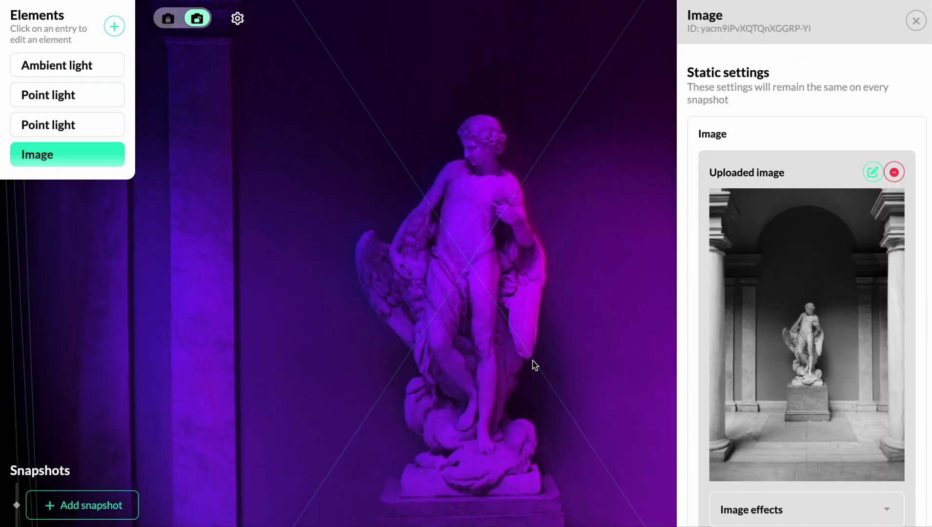
{"action": "scroll", "coordinate": [537, 365], "scroll_direction": "up", "scroll_amount": 3}
{"action": "left_click", "coordinate": [923, 20]}
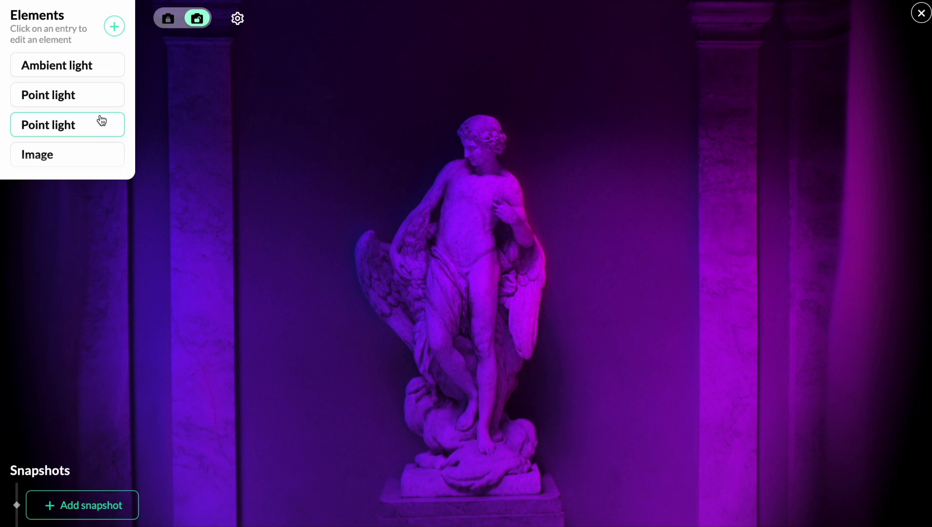
Change the color of the second point light to rgb(255, 0, 114).
{"action": "left_click", "coordinate": [94, 126]}
{"action": "left_click", "coordinate": [709, 284]}
{"action": "left_click_drag", "start_coordinate": [828, 391], "coordinate": [829, 397]}
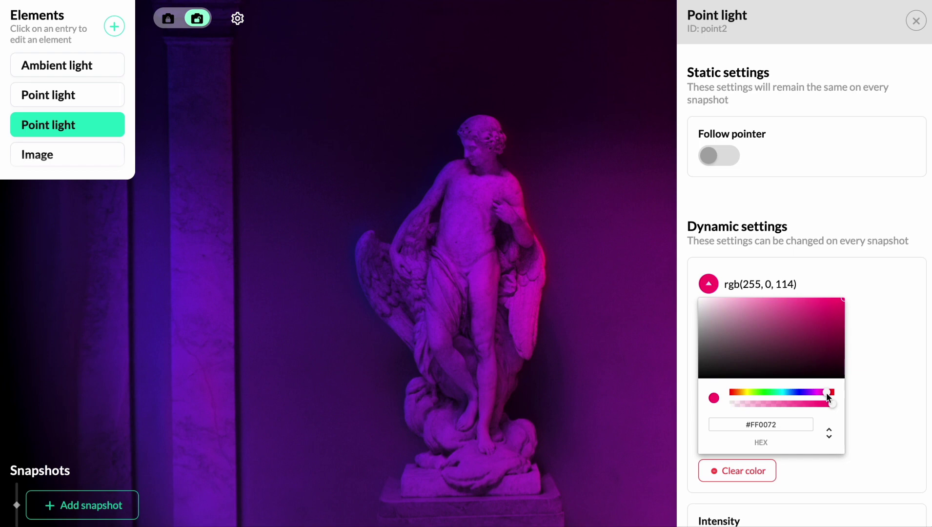
{"action": "left_click", "coordinate": [709, 284]}
{"action": "scroll", "coordinate": [805, 402], "scroll_direction": "down", "scroll_amount": 4}
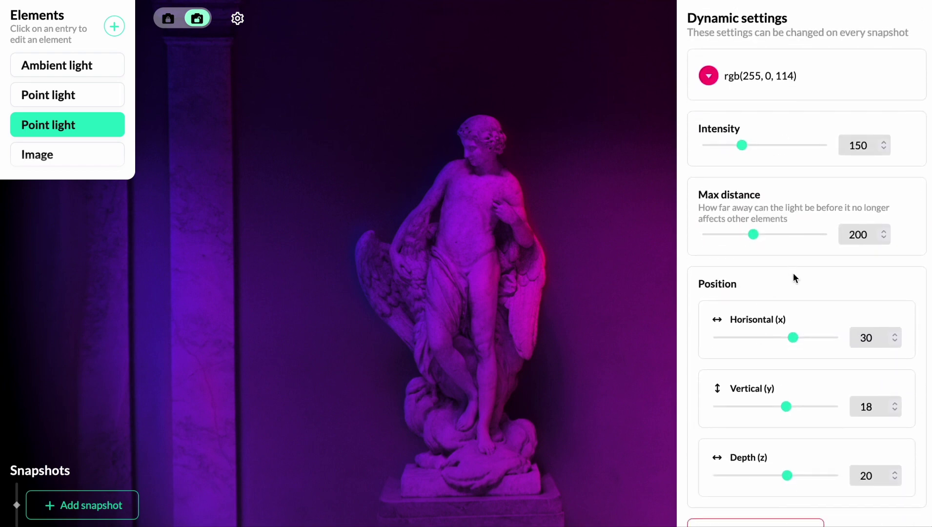
Position the second point light at horizontal 18 and vertical 32.
{"action": "mouse_move", "coordinate": [788, 414]}
{"action": "left_mouse_down"}
{"action": "mouse_move", "coordinate": [801, 411]}
{"action": "mouse_move", "coordinate": [792, 411]}
{"action": "left_mouse_up"}
{"action": "left_click_drag", "start_coordinate": [793, 346], "coordinate": [786, 346]}
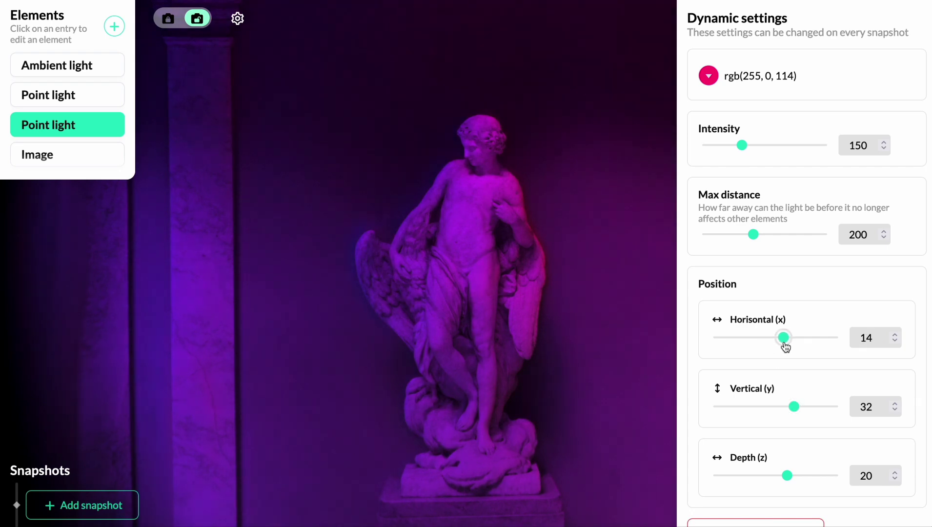
Add a third point light to the scene and change its color to yellow, rgb(255, 239, 7).
{"action": "left_click", "coordinate": [114, 26]}
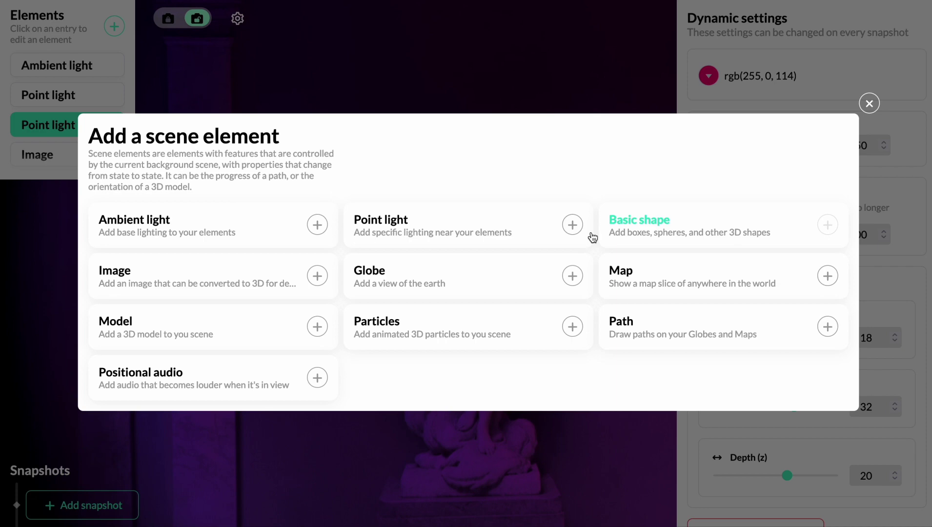
{"action": "left_click", "coordinate": [409, 219]}
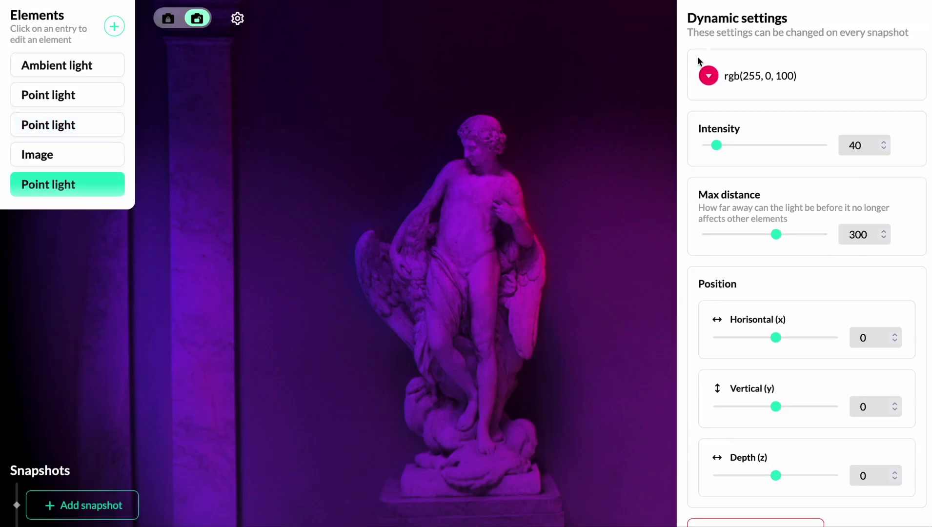
{"action": "left_click", "coordinate": [713, 77]}
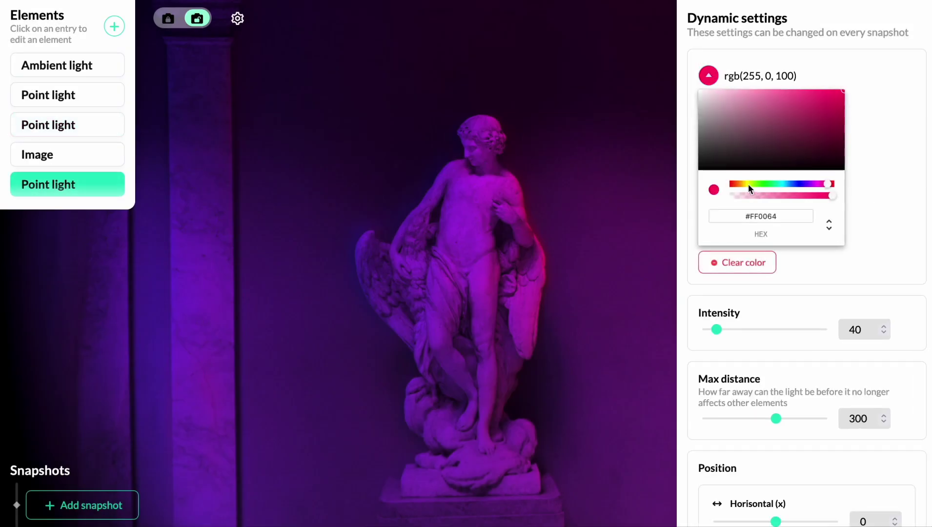
{"action": "left_click", "coordinate": [745, 184]}
{"action": "left_click_drag", "start_coordinate": [744, 185], "coordinate": [746, 184]}
{"action": "left_click", "coordinate": [840, 91]}
{"action": "left_click", "coordinate": [710, 78]}
Position the yellow point light at horizontal 11, vertical -9 and depth 7.
{"action": "left_click_drag", "start_coordinate": [769, 342], "coordinate": [782, 344]}
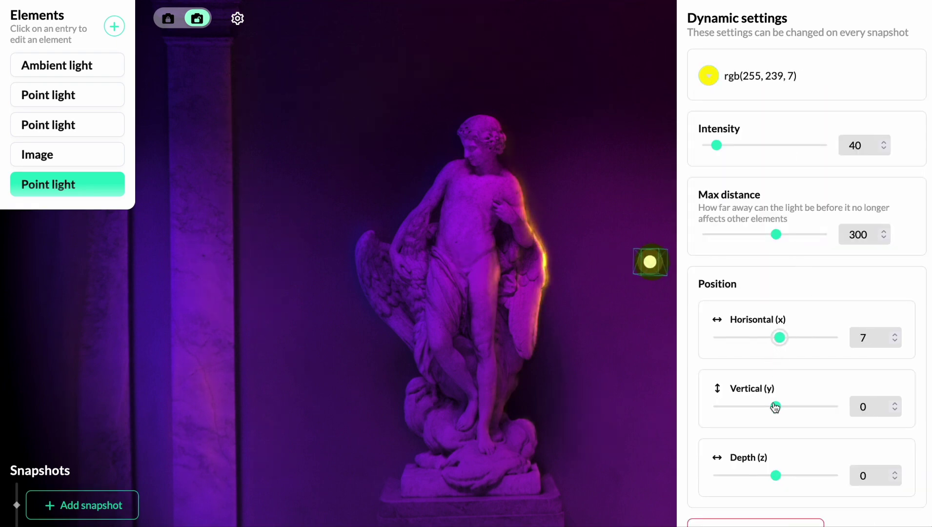
{"action": "left_click_drag", "start_coordinate": [776, 409], "coordinate": [773, 408]}
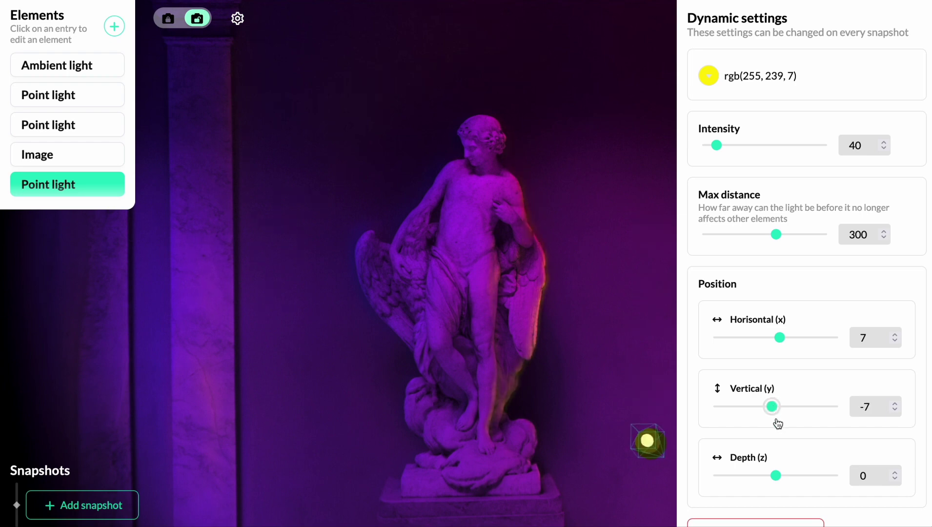
{"action": "left_click_drag", "start_coordinate": [783, 471], "coordinate": [780, 478]}
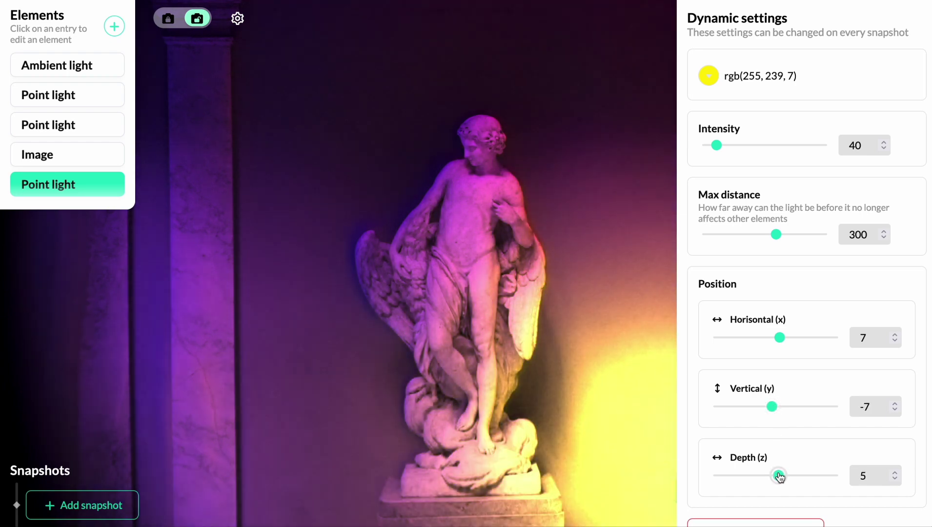
{"action": "left_click_drag", "start_coordinate": [770, 410], "coordinate": [772, 412]}
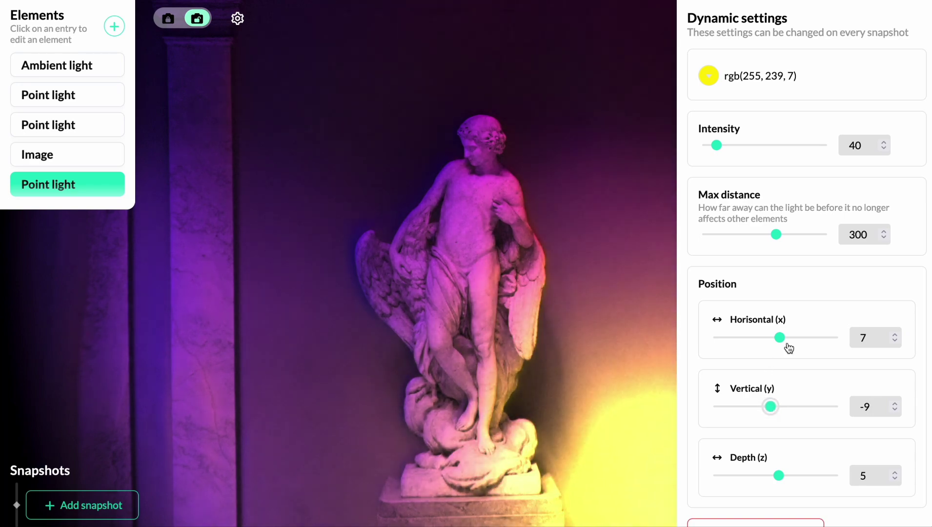
{"action": "left_click_drag", "start_coordinate": [787, 346], "coordinate": [783, 340]}
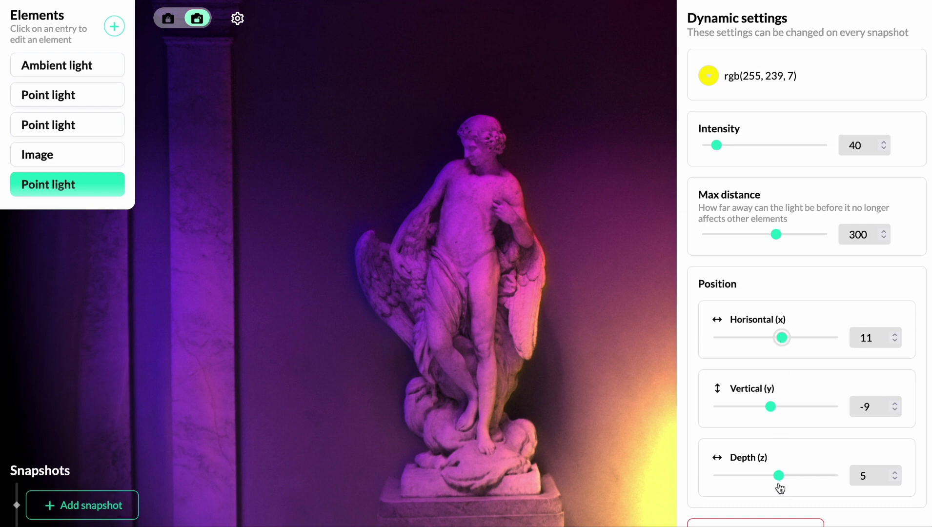
{"action": "left_click_drag", "start_coordinate": [780, 489], "coordinate": [781, 485]}
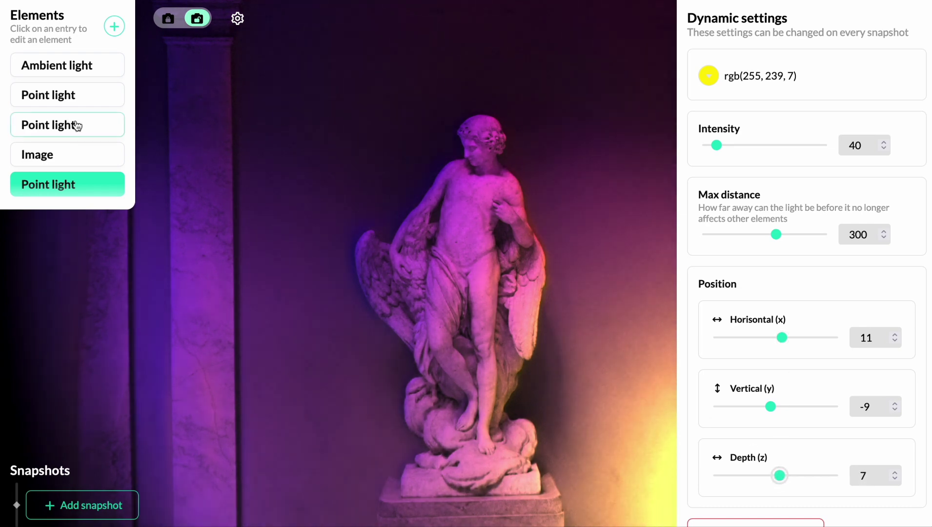
Make the blue first point light follow the pointer and lower its intensity to 108.
{"action": "left_click", "coordinate": [61, 96]}
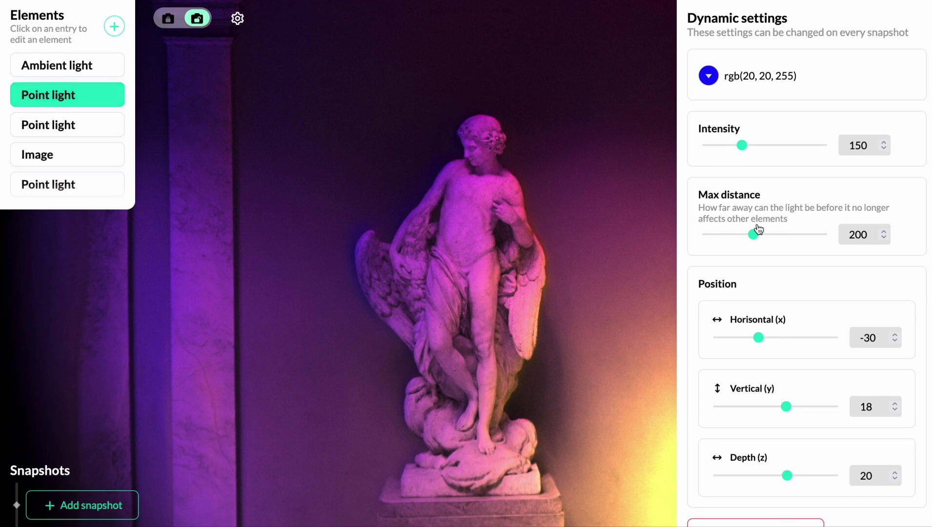
{"action": "scroll", "coordinate": [759, 229], "scroll_direction": "up", "scroll_amount": 3}
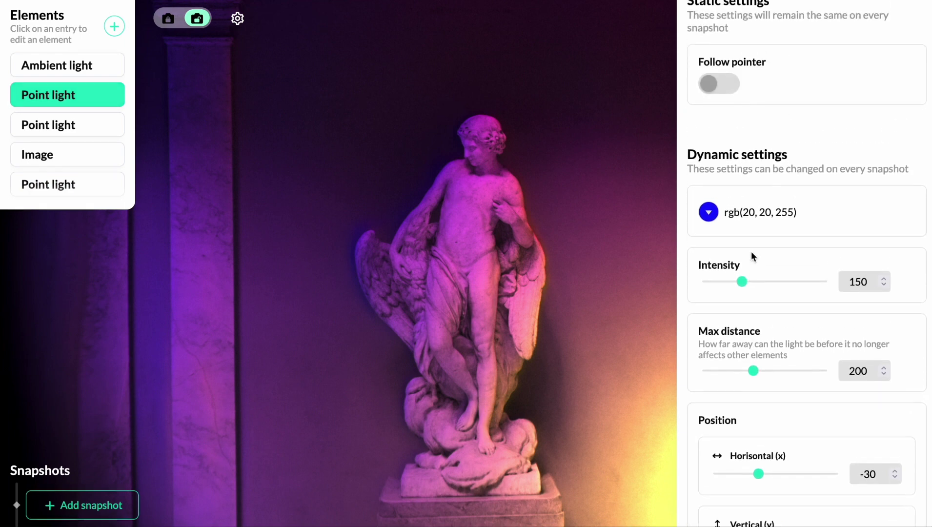
{"action": "scroll", "coordinate": [752, 251], "scroll_direction": "up", "scroll_amount": 2}
{"action": "left_click", "coordinate": [714, 156]}
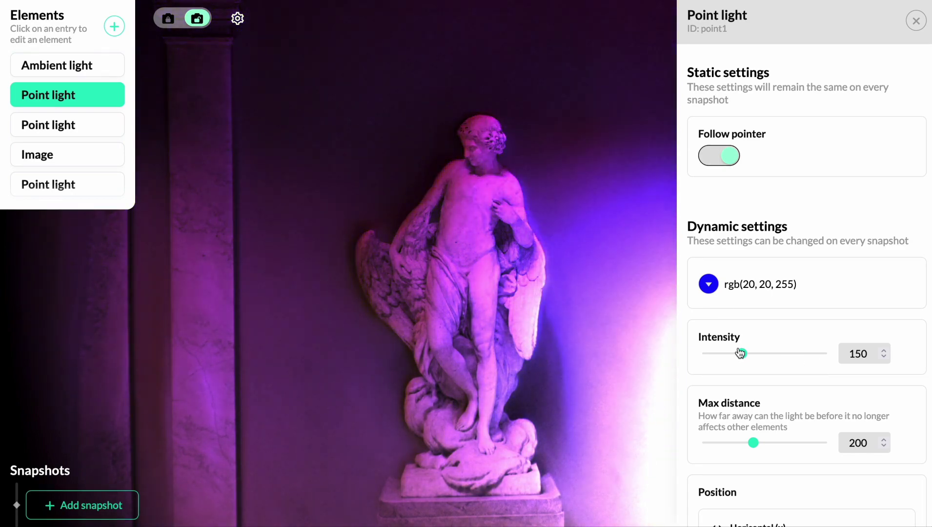
{"action": "left_click_drag", "start_coordinate": [742, 353], "coordinate": [736, 354]}
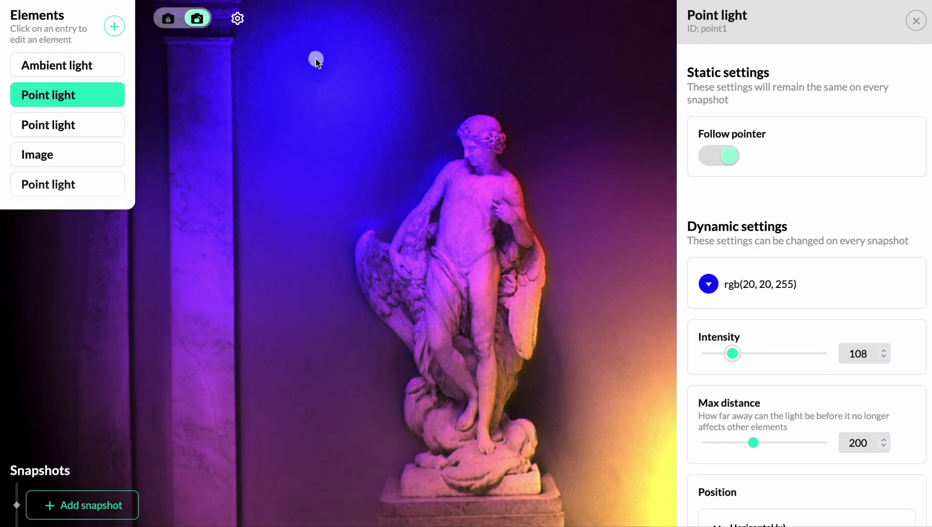
Add a first snapshot and set its pointer-controlled camera movement to 1.11 left/right and about 0.73 up/down.
{"action": "key", "text": "Escape"}
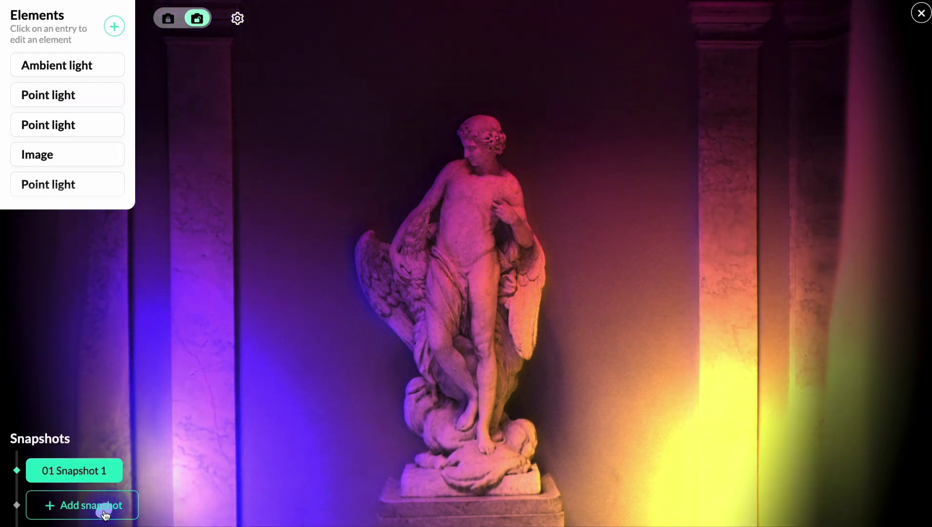
{"action": "left_click", "coordinate": [169, 470]}
{"action": "scroll", "coordinate": [406, 408], "scroll_direction": "down", "scroll_amount": 3}
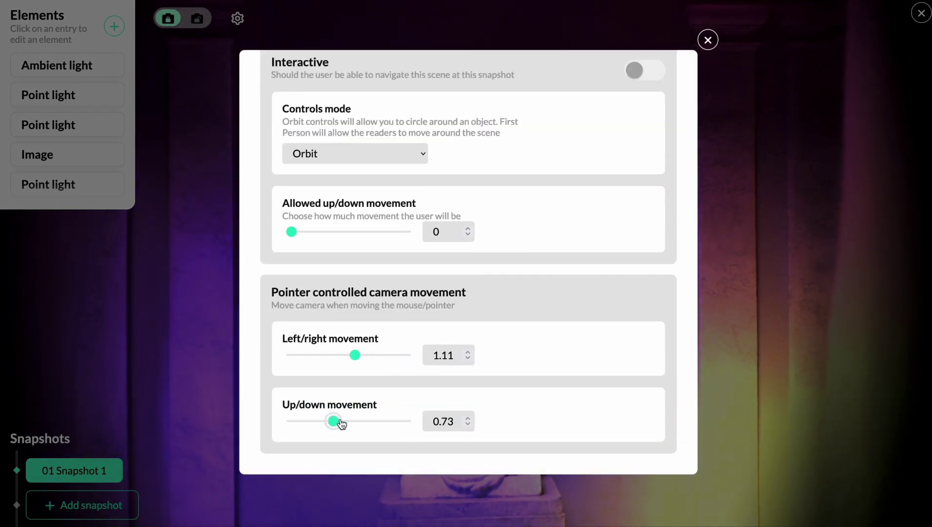
{"action": "left_click", "coordinate": [198, 358]}
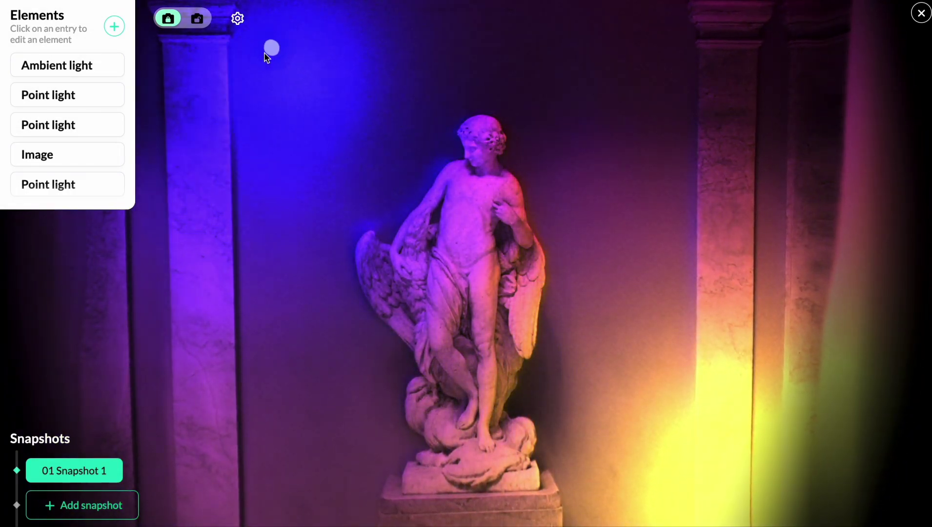
Raise the ambient light slightly, check the lighting on the statue, and update Snapshot 1 with the change.
{"action": "left_click", "coordinate": [29, 67]}
{"action": "left_click_drag", "start_coordinate": [715, 258], "coordinate": [720, 255]}
{"action": "left_click", "coordinate": [37, 155]}
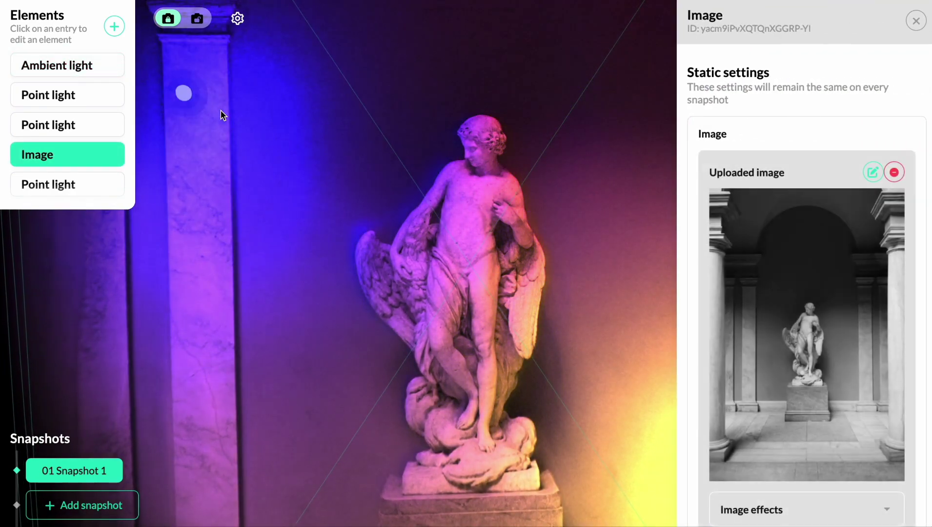
{"action": "key", "text": "Escape"}
{"action": "left_click_drag", "start_coordinate": [846, 392], "coordinate": [267, 36]}
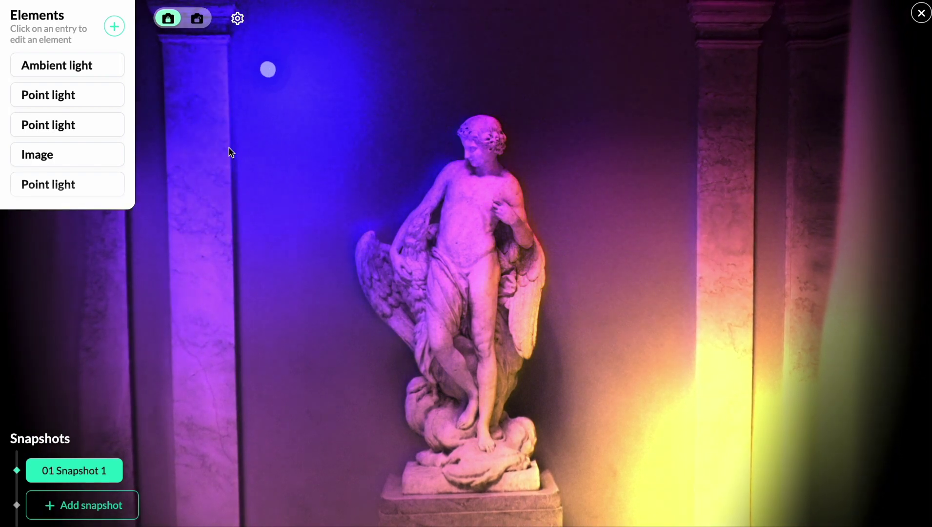
{"action": "left_click_drag", "start_coordinate": [232, 153], "coordinate": [157, 474]}
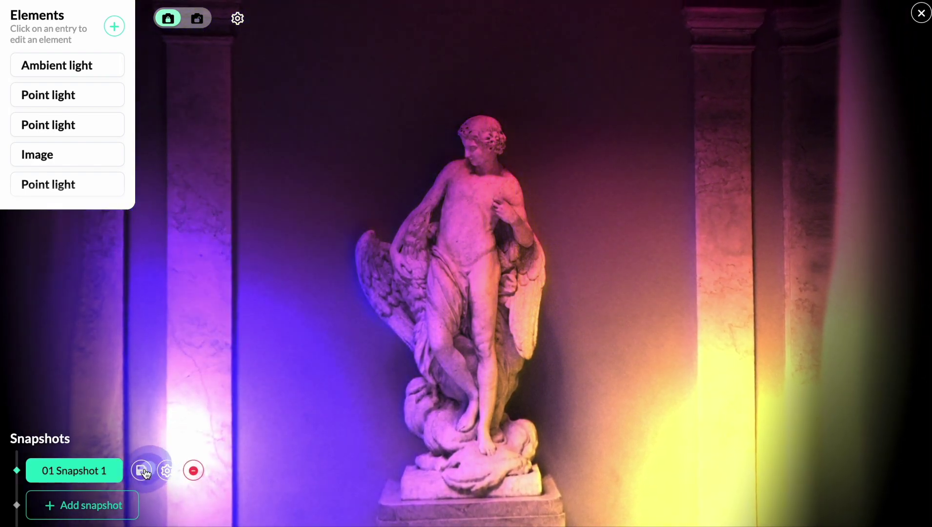
{"action": "left_click", "coordinate": [141, 470]}
{"action": "left_click", "coordinate": [563, 288]}
Unlock the camera, pull it back until the statue's whole pedestal is in view, add a second snapshot, and lock the camera again.
{"action": "left_click", "coordinate": [197, 20]}
{"action": "scroll", "coordinate": [532, 262], "scroll_direction": "down", "scroll_amount": 5}
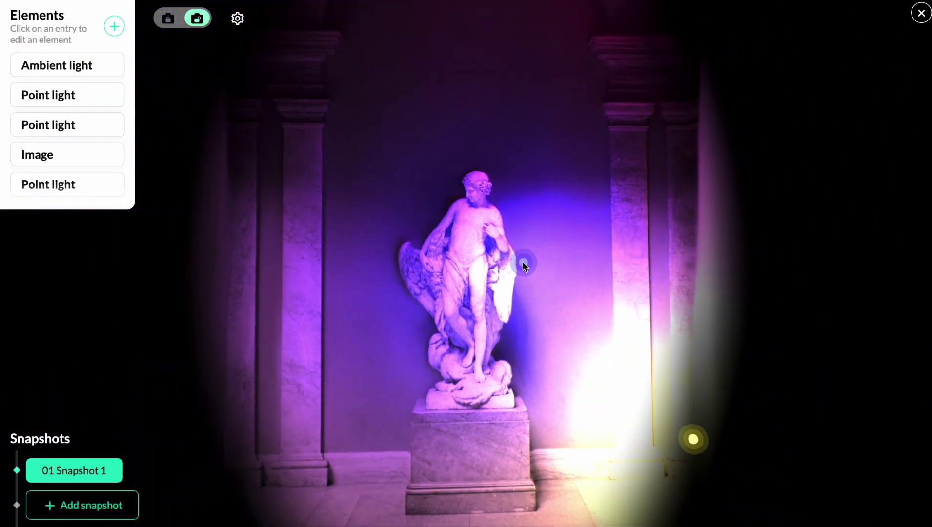
{"action": "left_click_drag", "start_coordinate": [524, 265], "coordinate": [111, 512]}
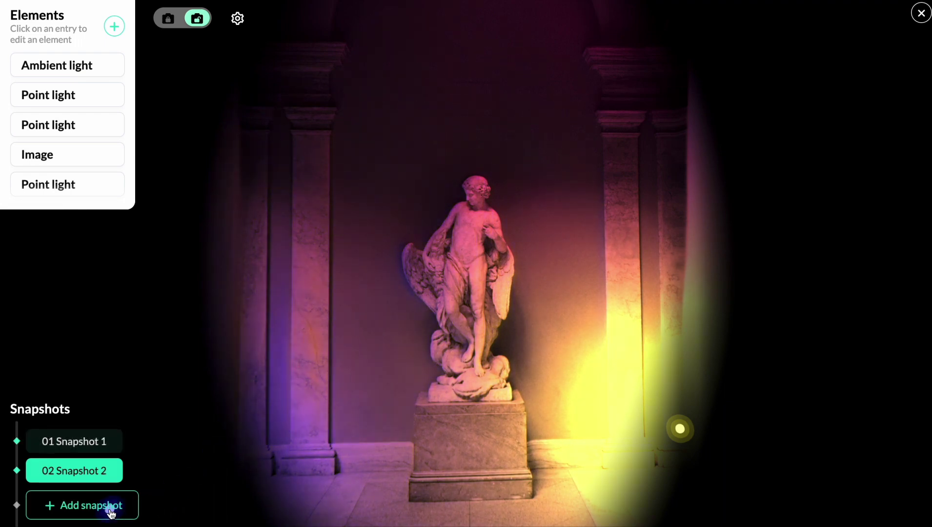
{"action": "left_click", "coordinate": [167, 18]}
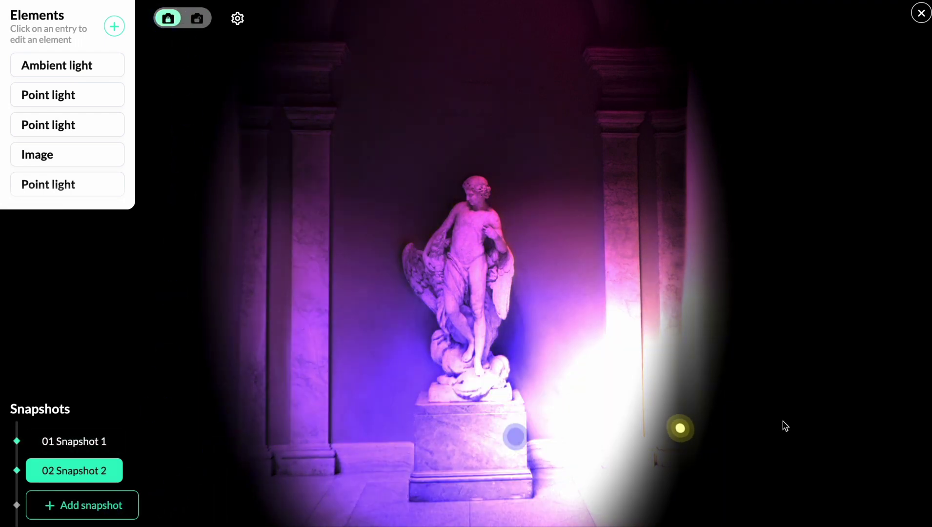
Preview the transition between Snapshot 1 and Snapshot 2, and close the scene editor.
{"action": "left_click", "coordinate": [69, 443]}
{"action": "left_click", "coordinate": [70, 468]}
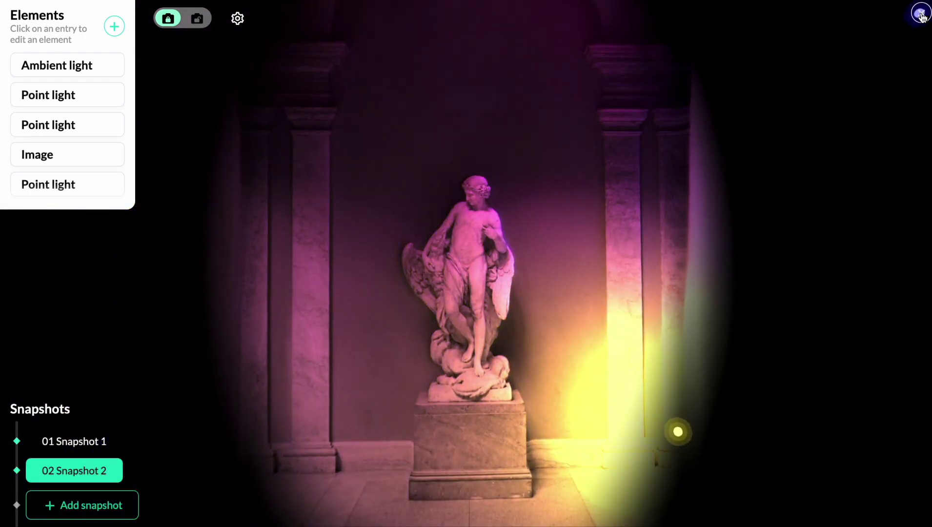
{"action": "left_click", "coordinate": [921, 14]}
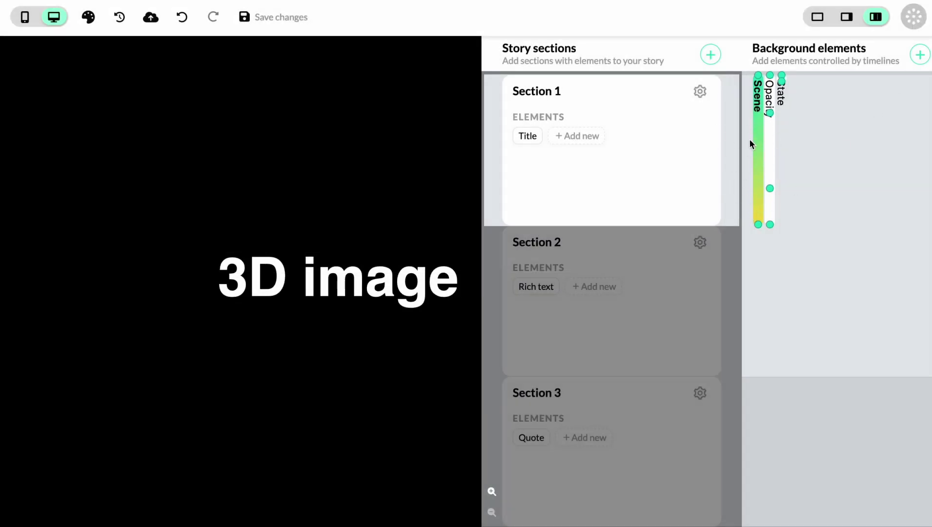
Set the scene's starting opacity to its maximum and extend the State timeline to the end of the scene's timeline.
{"action": "left_click", "coordinate": [771, 77]}
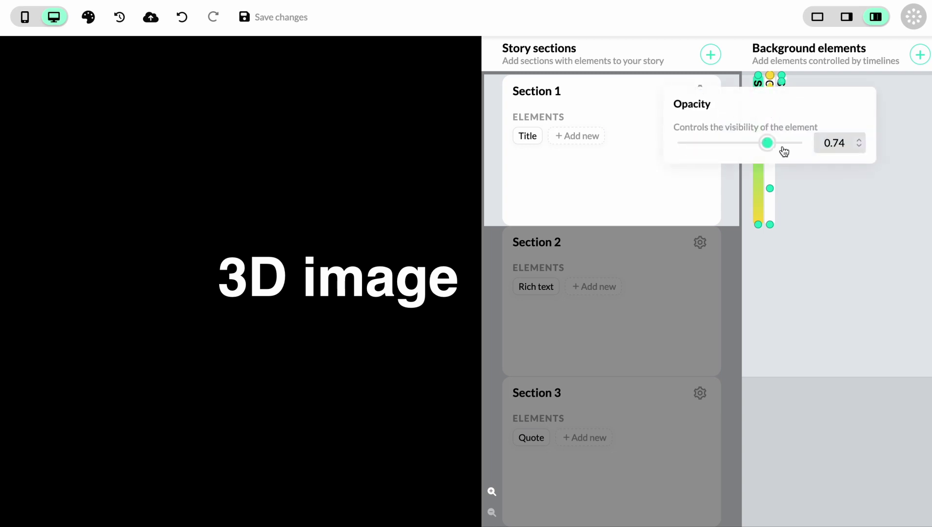
{"action": "left_click_drag", "start_coordinate": [784, 152], "coordinate": [806, 150]}
{"action": "left_click", "coordinate": [834, 241]}
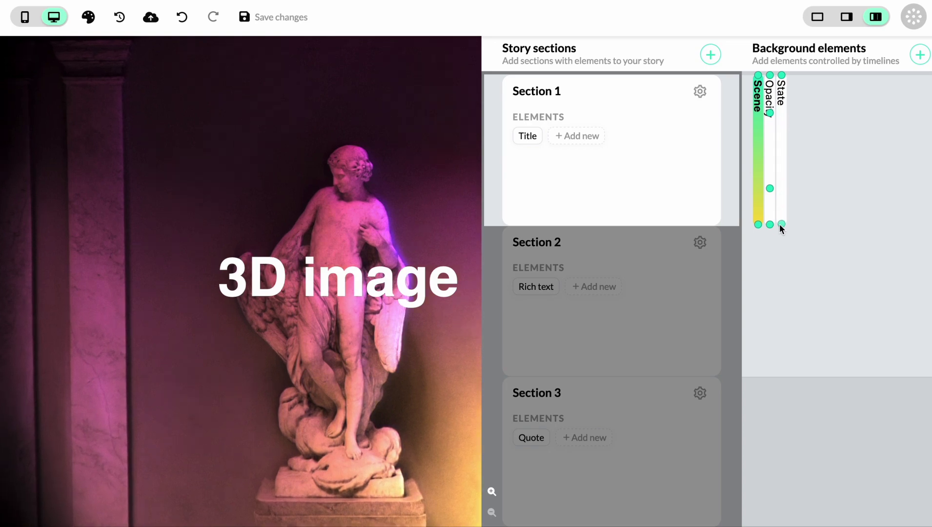
Extend the scene's background timeline to the end of Section 2 and scroll through the story to preview the result.
{"action": "scroll", "coordinate": [425, 352], "scroll_direction": "down", "scroll_amount": 5}
{"action": "scroll", "coordinate": [428, 338], "scroll_direction": "down", "scroll_amount": 5}
{"action": "scroll", "coordinate": [427, 340], "scroll_direction": "up", "scroll_amount": 5}
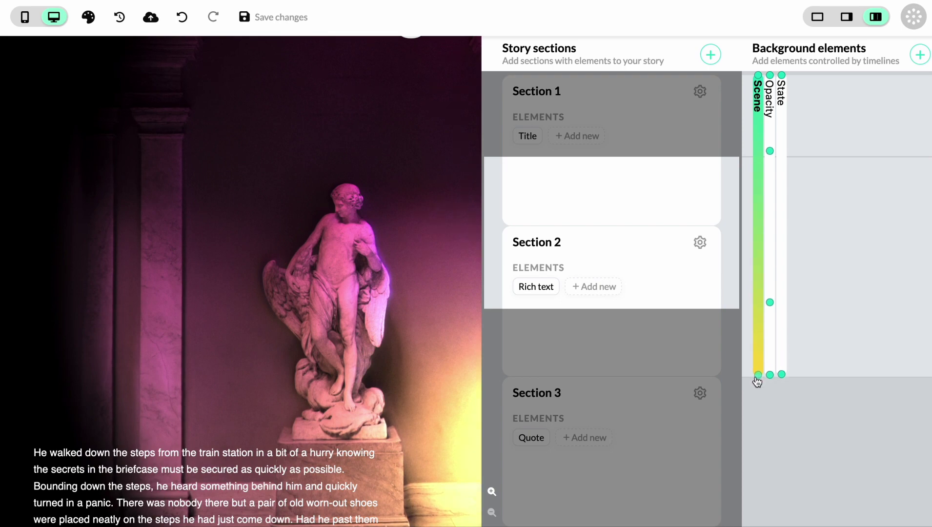
{"action": "scroll", "coordinate": [475, 341], "scroll_direction": "down", "scroll_amount": 5}
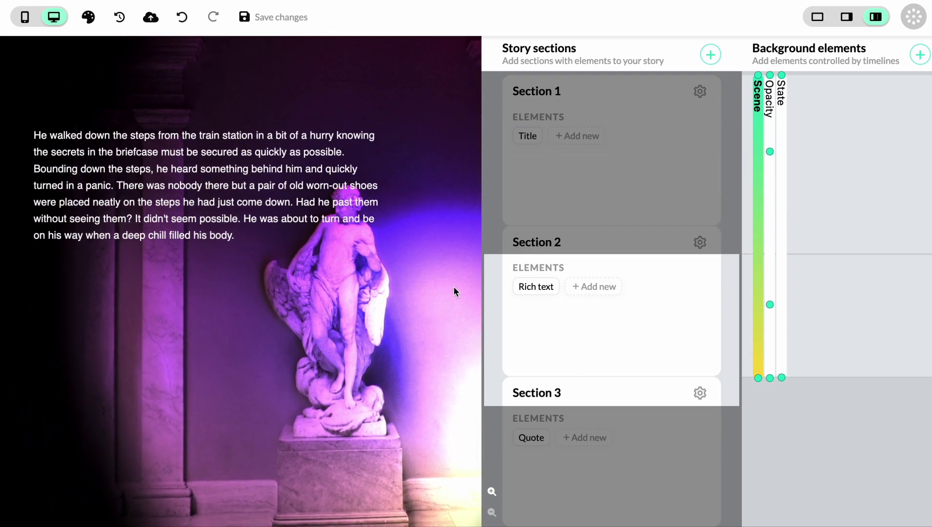
{"action": "scroll", "coordinate": [454, 286], "scroll_direction": "down", "scroll_amount": 3}
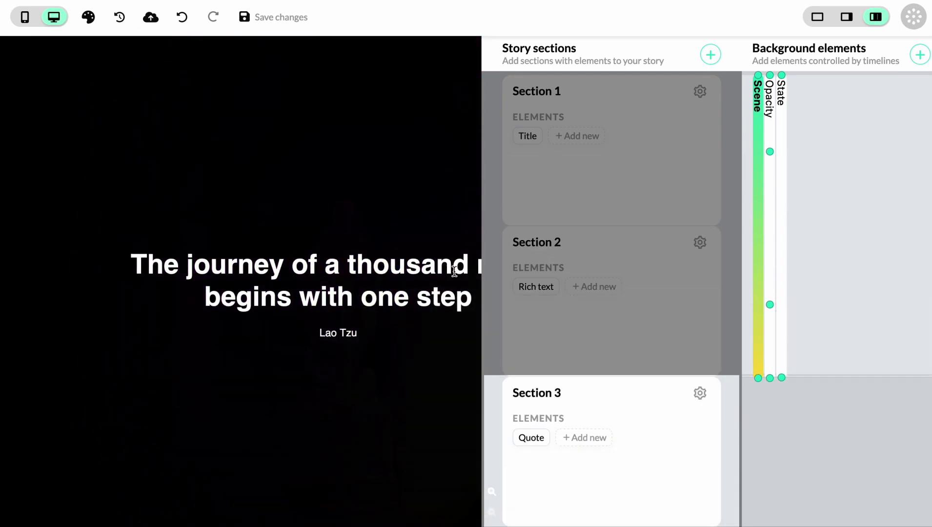
{"action": "scroll", "coordinate": [455, 271], "scroll_direction": "up", "scroll_amount": 8}
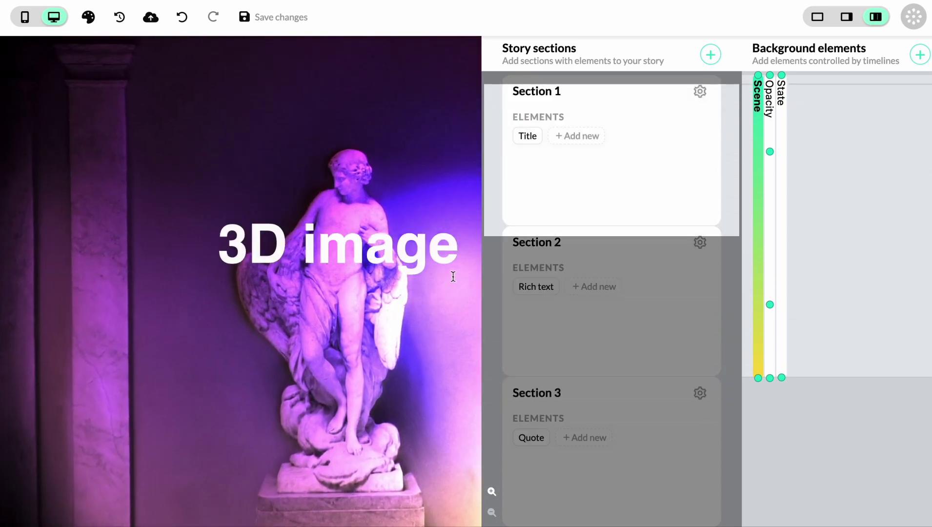